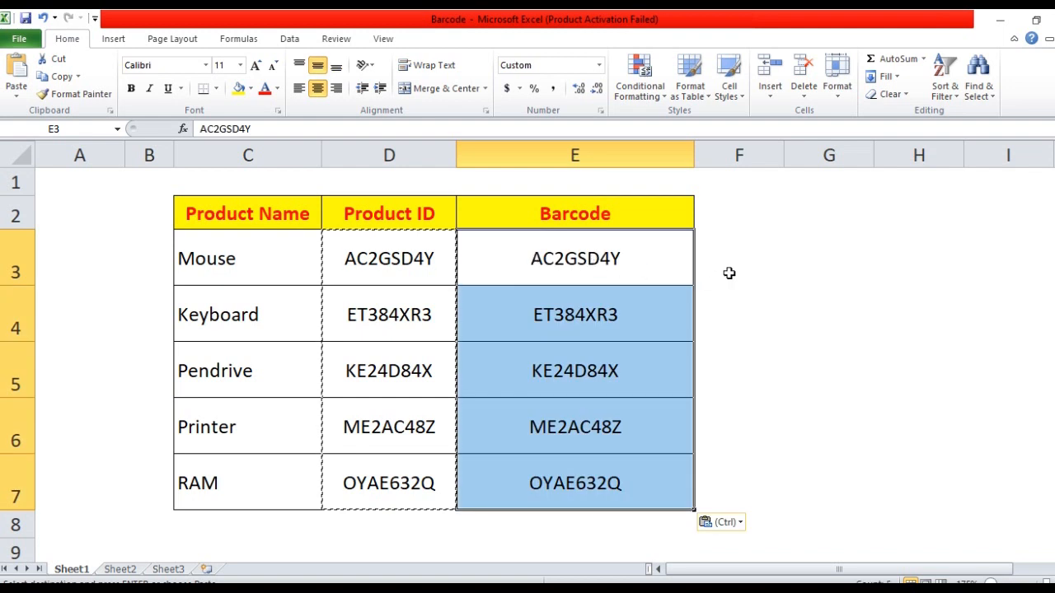
- Format Barcode cells E3:E7 in CIA Code 39 Medium font, top-aligned
{"action": "left_click", "coordinate": [728, 272]}
{"action": "double_click", "coordinate": [742, 306]}
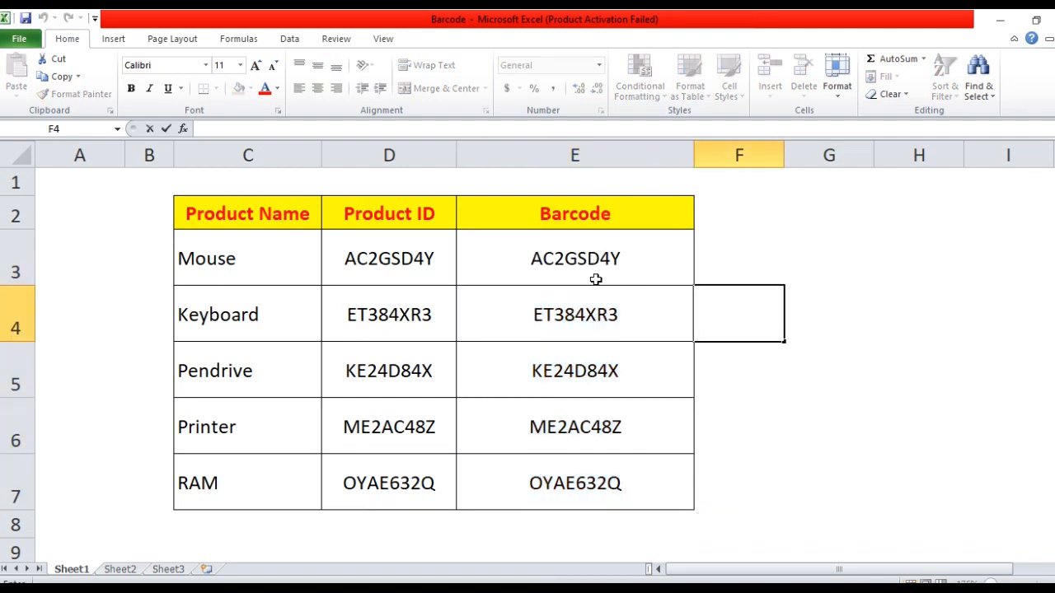
{"action": "left_click", "coordinate": [770, 245]}
{"action": "left_click", "coordinate": [827, 310]}
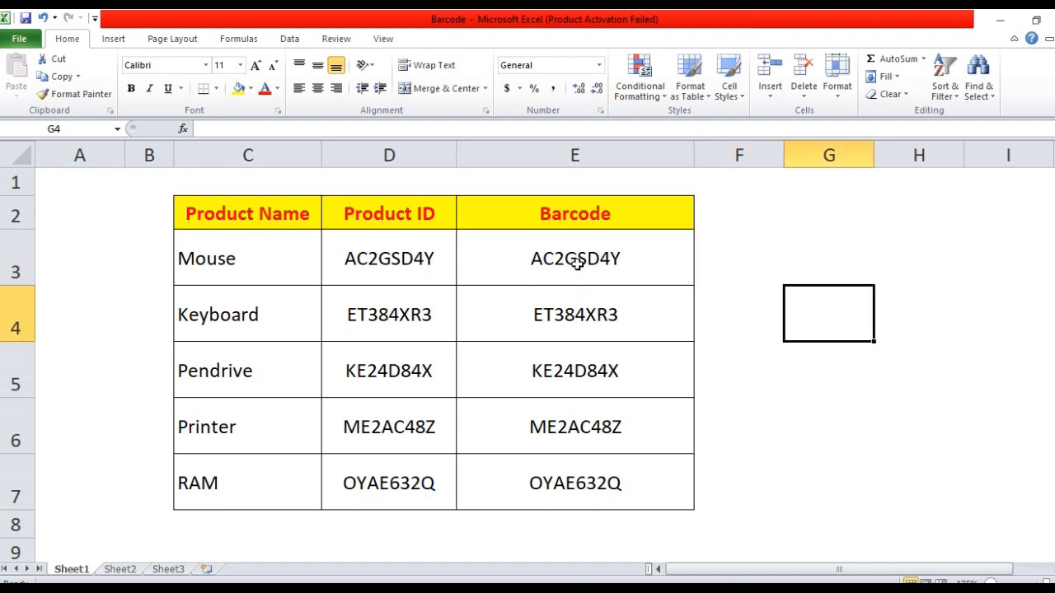
{"action": "left_click_drag", "start_coordinate": [577, 262], "coordinate": [584, 464]}
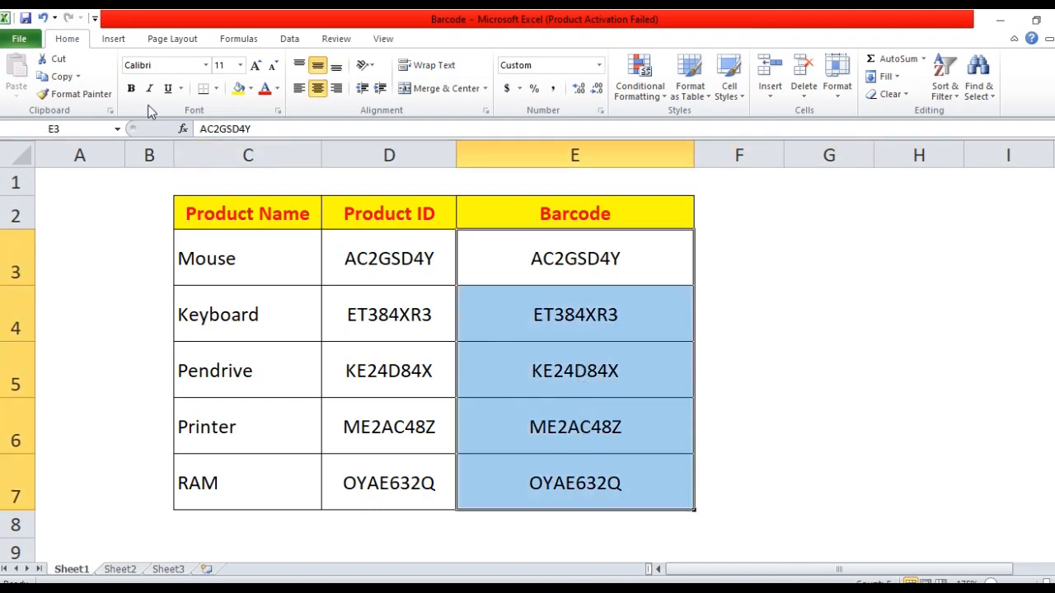
{"action": "left_click", "coordinate": [162, 65]}
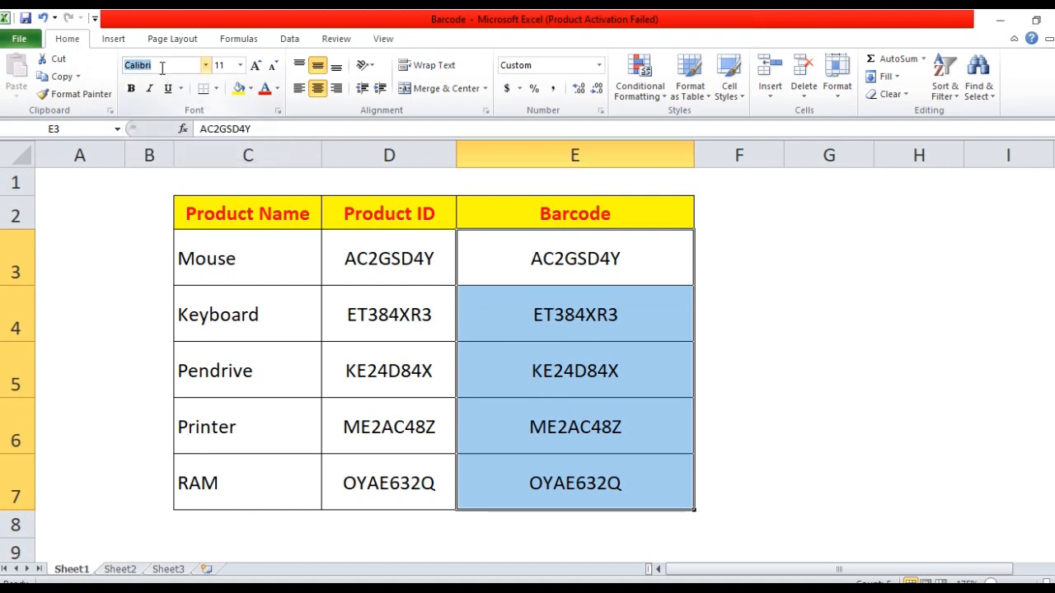
{"action": "type", "text": "CIA"}
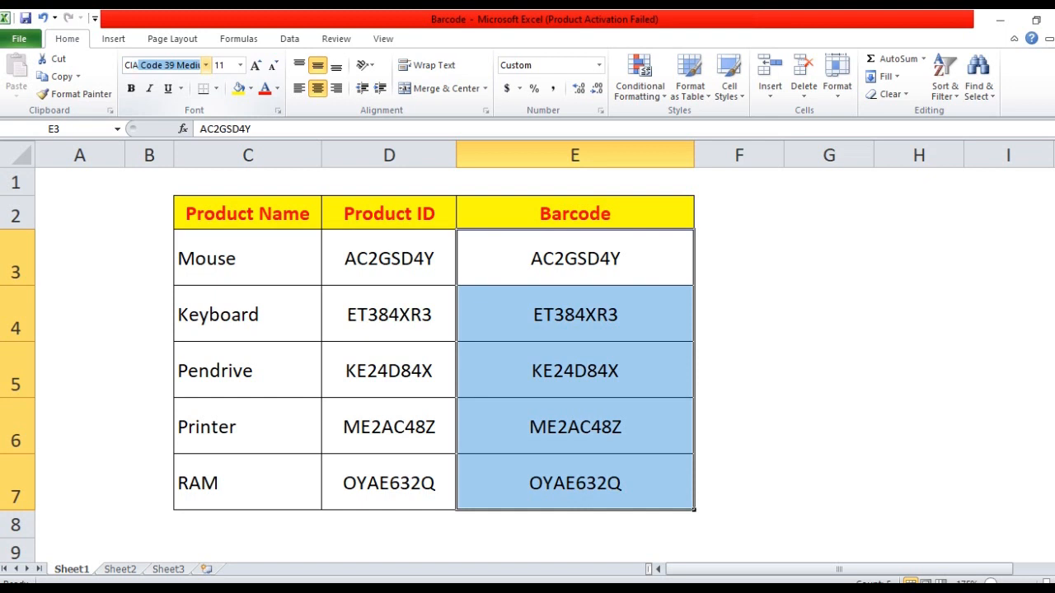
{"action": "key", "text": "Return"}
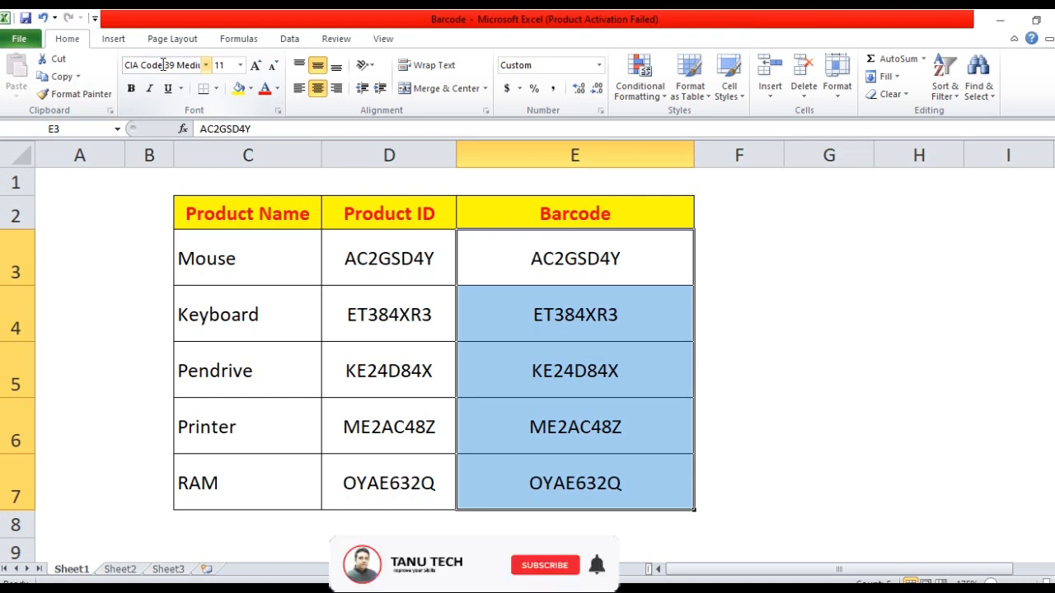
{"action": "left_click", "coordinate": [336, 66]}
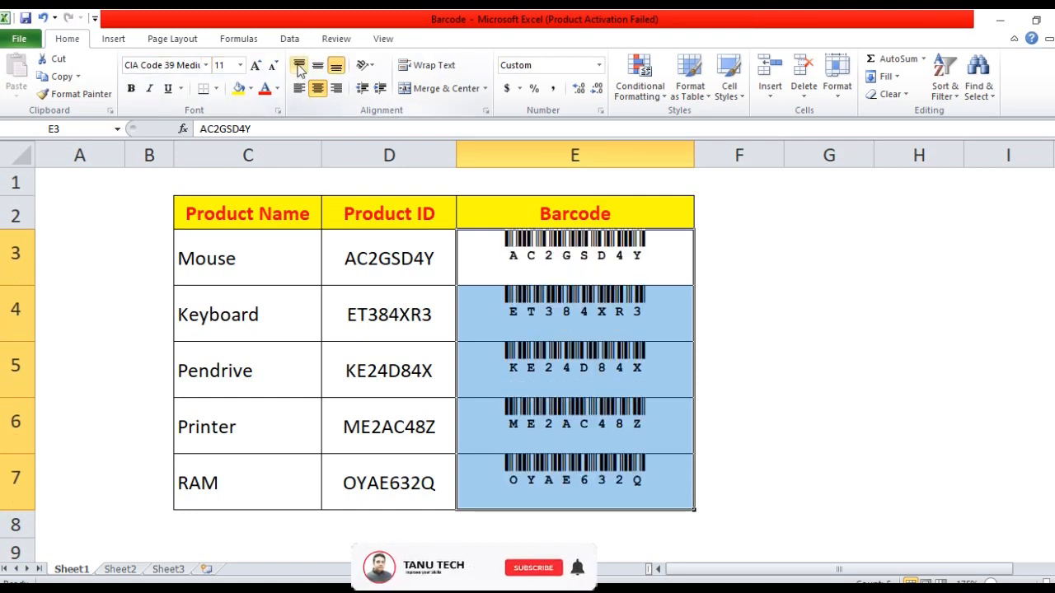
{"action": "left_click", "coordinate": [300, 66]}
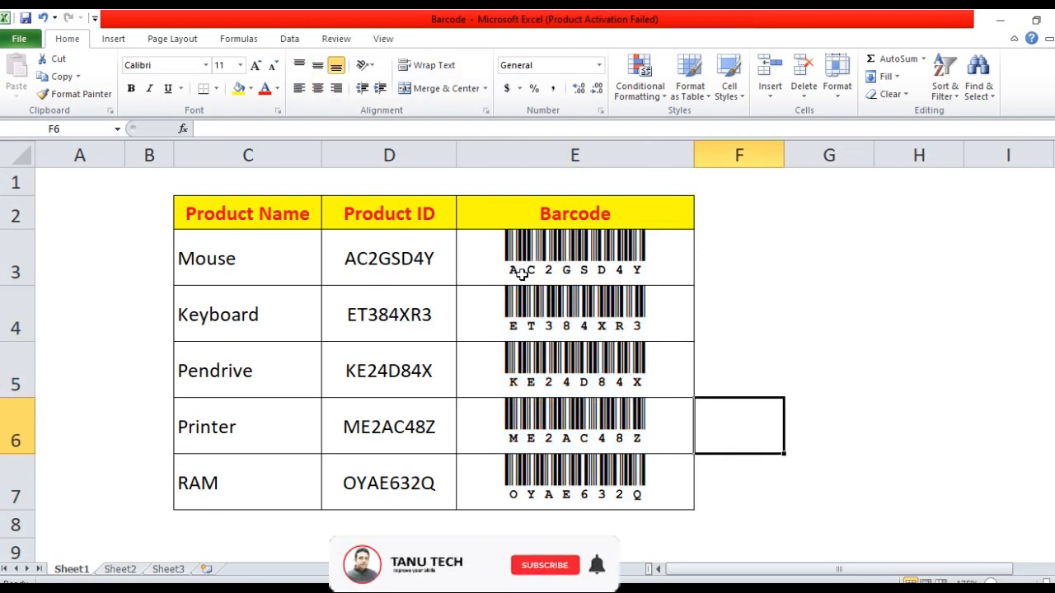
- Edit the Mouse ID in D3 from AC2GSD4Y to AC9GSD4Y, leaving the E3 barcode unchanged
{"action": "left_click", "coordinate": [387, 267]}
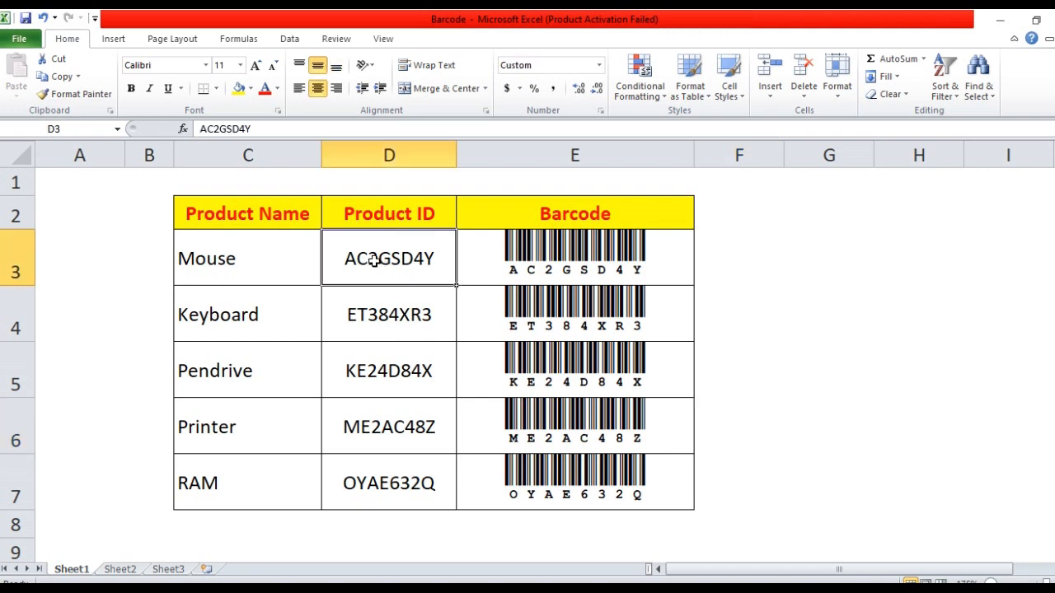
{"action": "double_click", "coordinate": [375, 260]}
{"action": "key", "text": "BackSpace"}
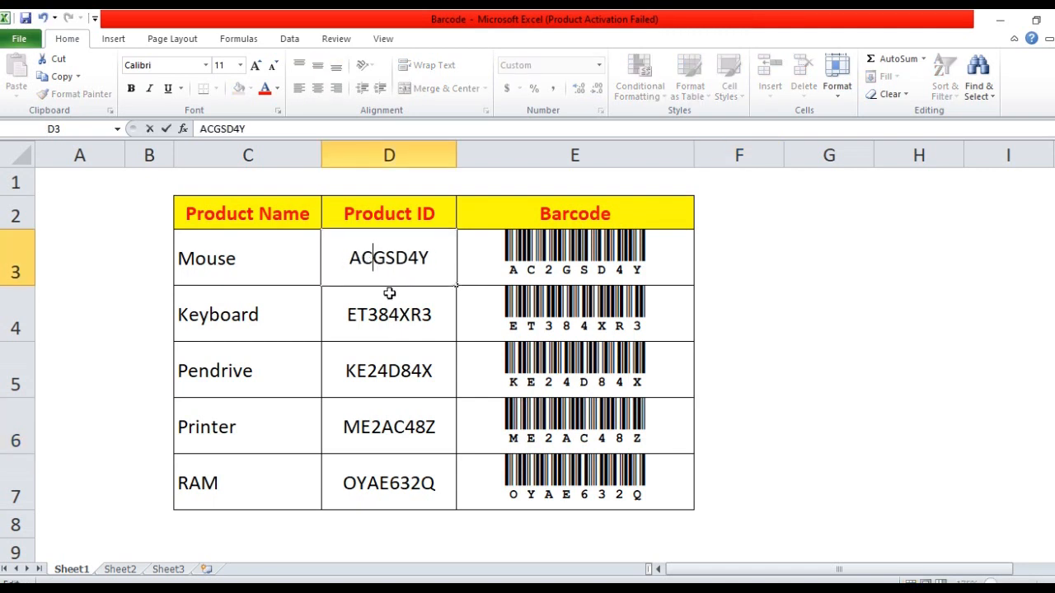
{"action": "type", "text": "9"}
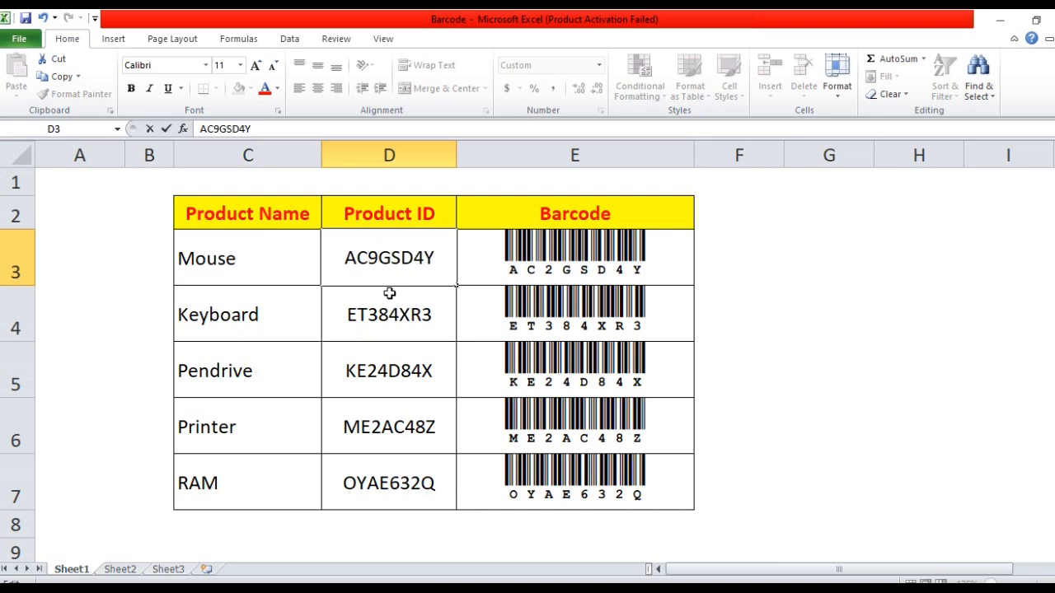
{"action": "key", "text": "Return"}
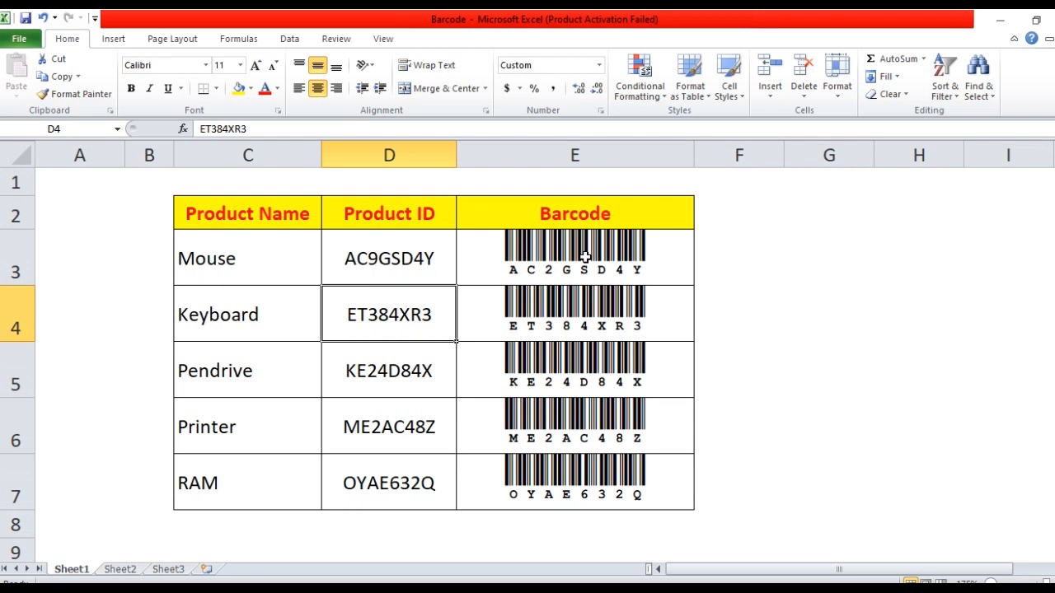
{"action": "left_click_drag", "start_coordinate": [585, 257], "coordinate": [582, 482]}
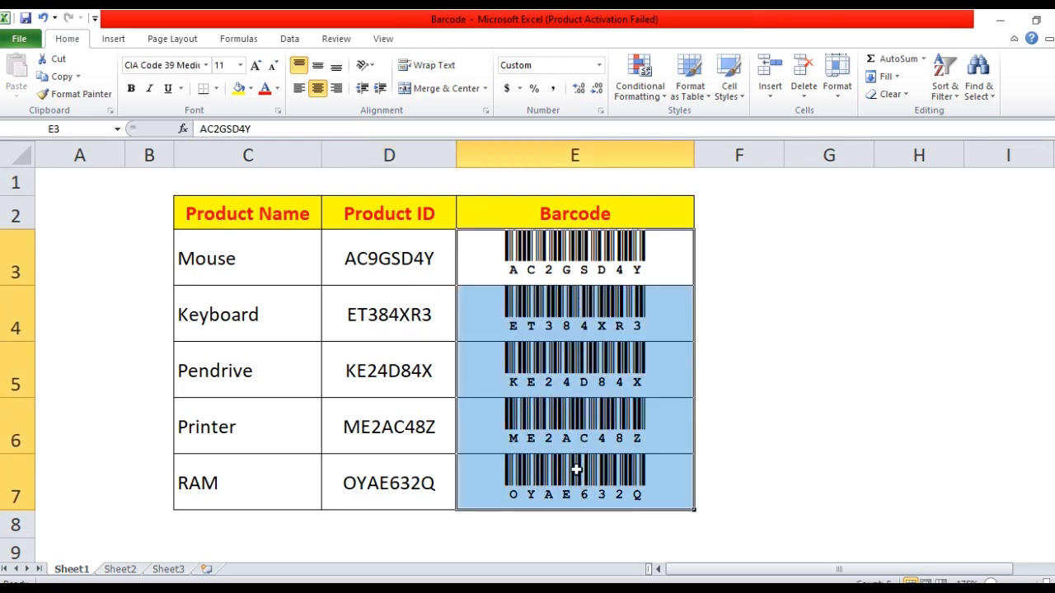
- Clear the barcodes in E3:E7 and reset their font to Calibri
{"action": "key", "text": "Delete"}
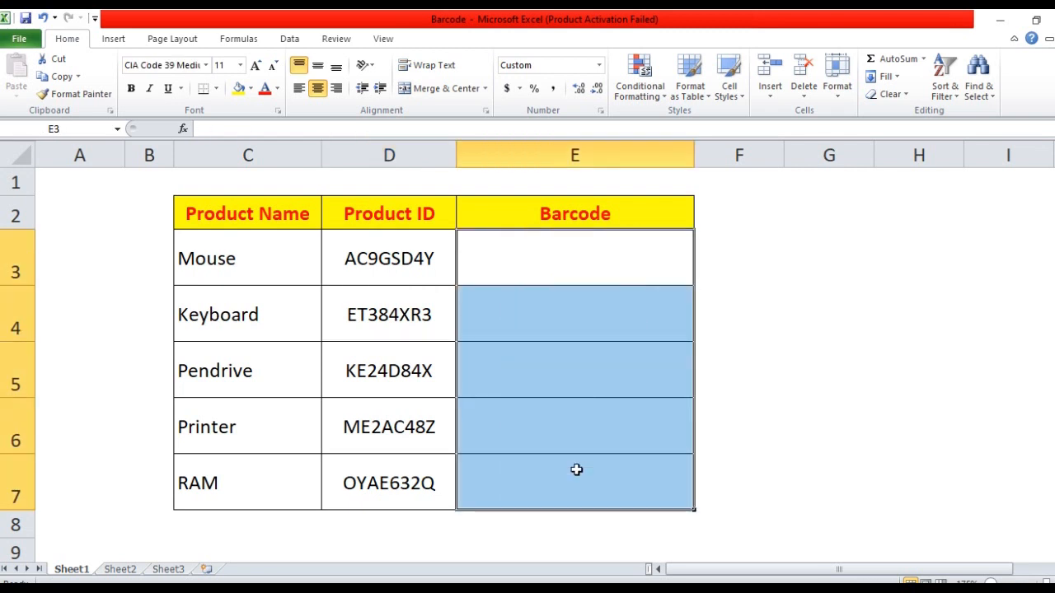
{"action": "left_click", "coordinate": [170, 69]}
{"action": "type", "text": "Calibri"}
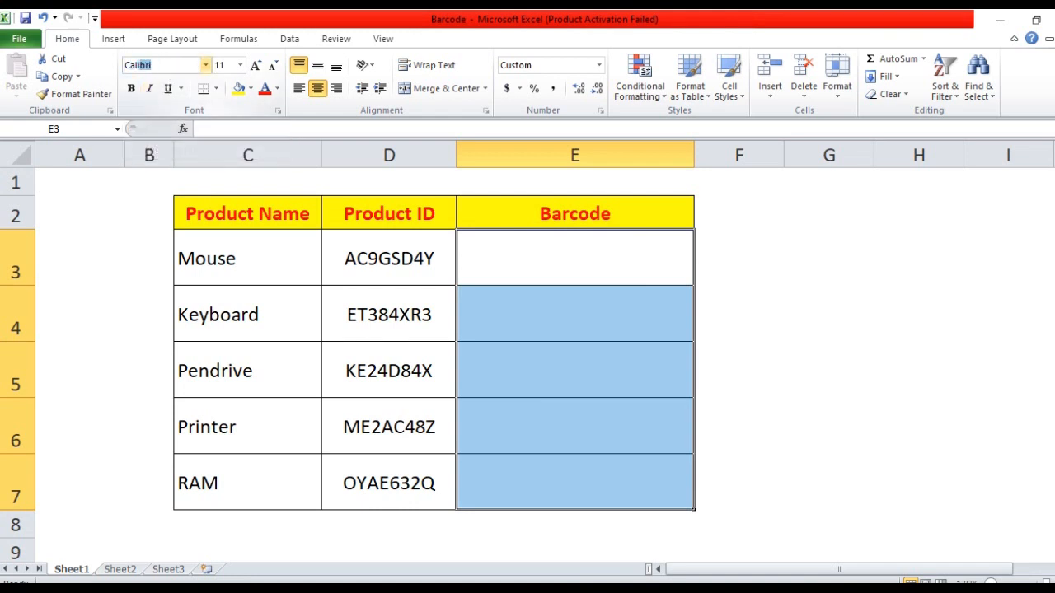
{"action": "key", "text": "Return"}
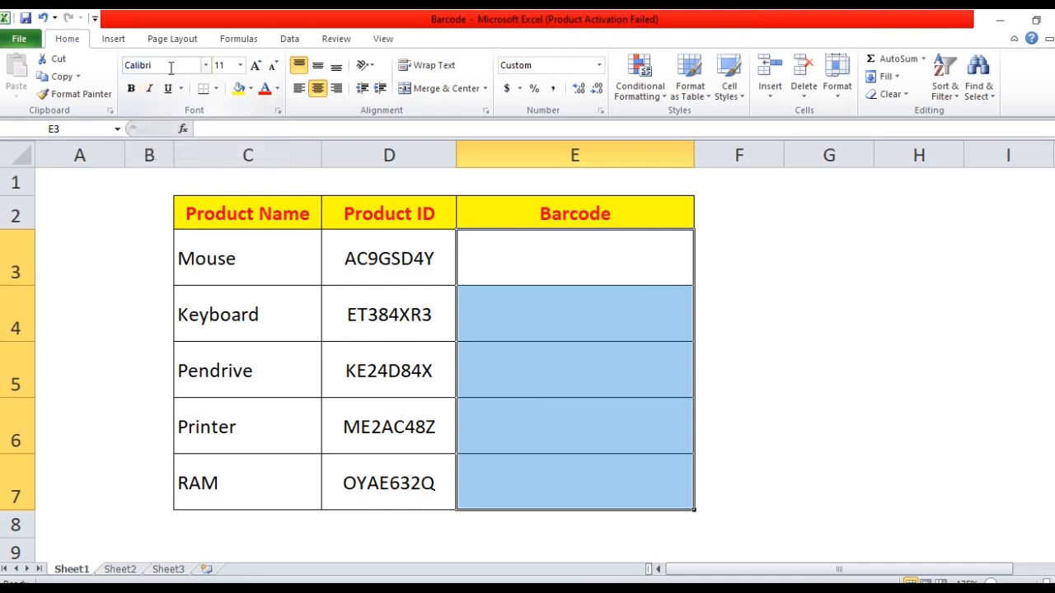
{"action": "left_click", "coordinate": [788, 274]}
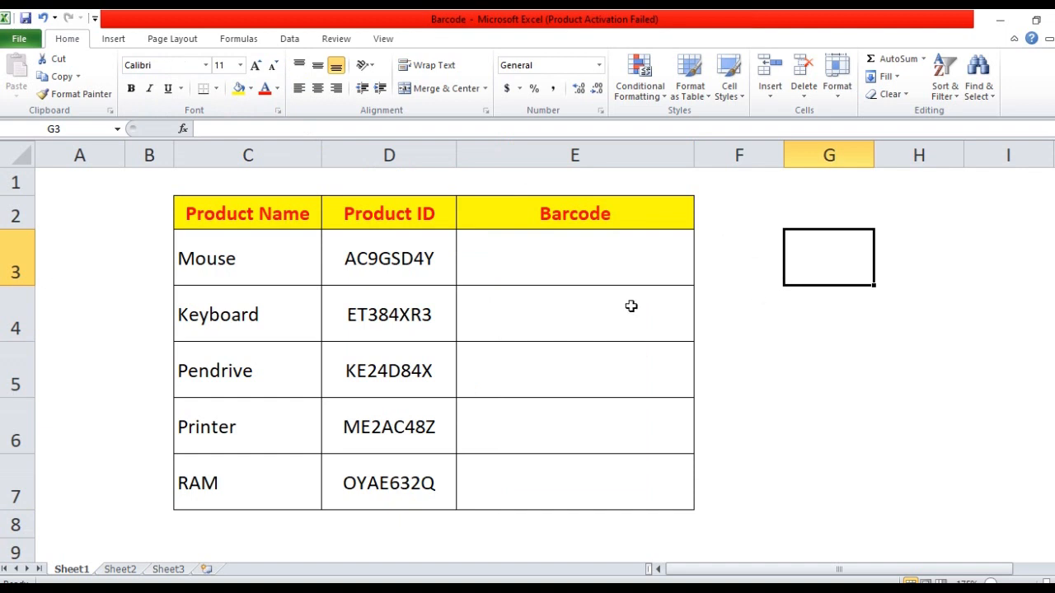
- Enter the formula ="*"&D3&"*" in E3, displaying *AC9GSD4Y*
{"action": "left_click", "coordinate": [561, 259]}
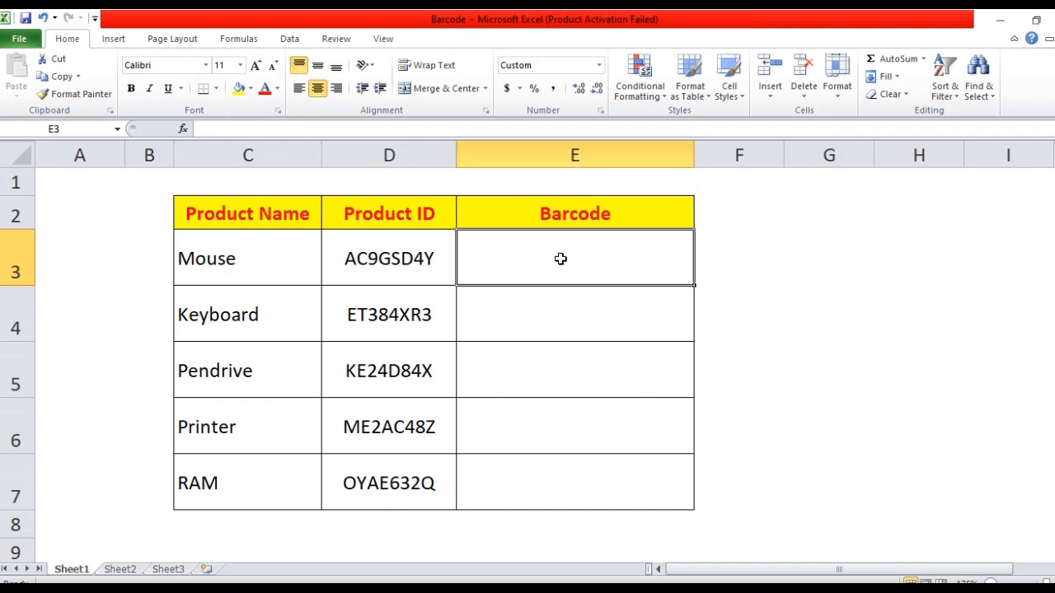
{"action": "type", "text": "="}
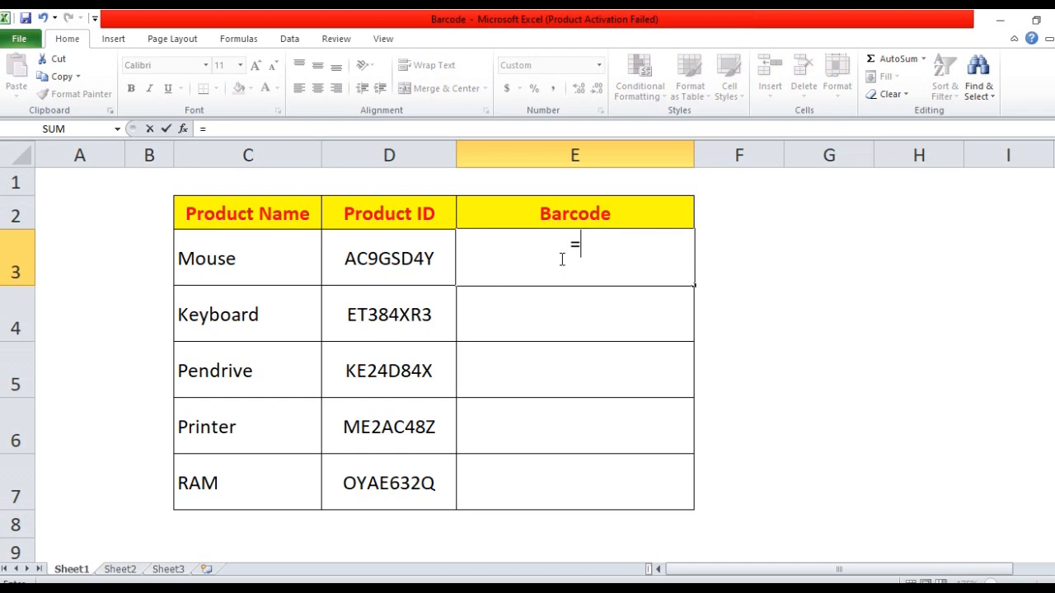
{"action": "type", "text": "\"*\"&"}
{"action": "left_click", "coordinate": [406, 258]}
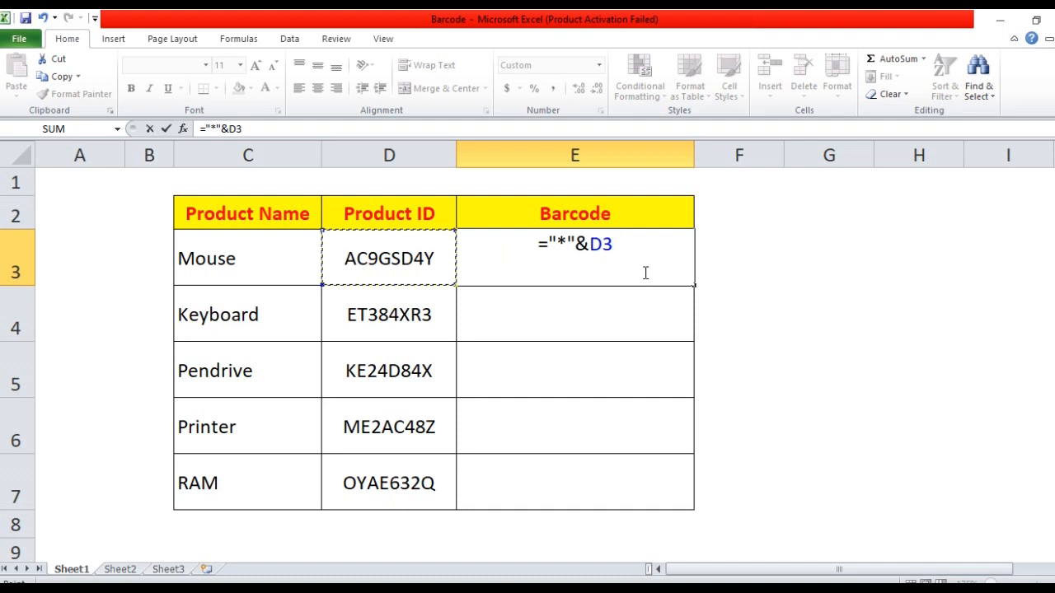
{"action": "type", "text": "&\""}
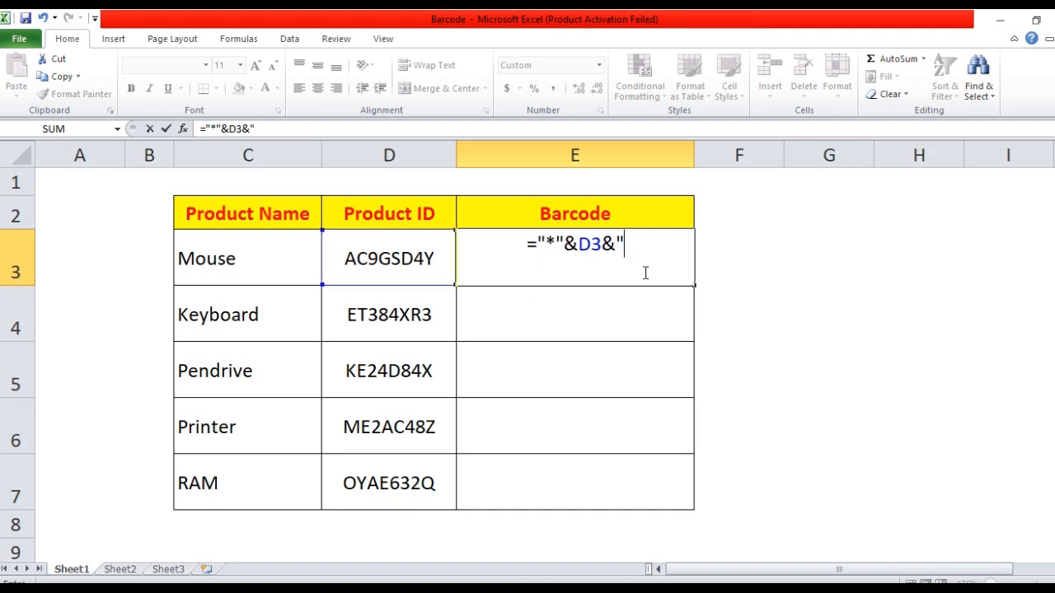
{"action": "type", "text": "*"}
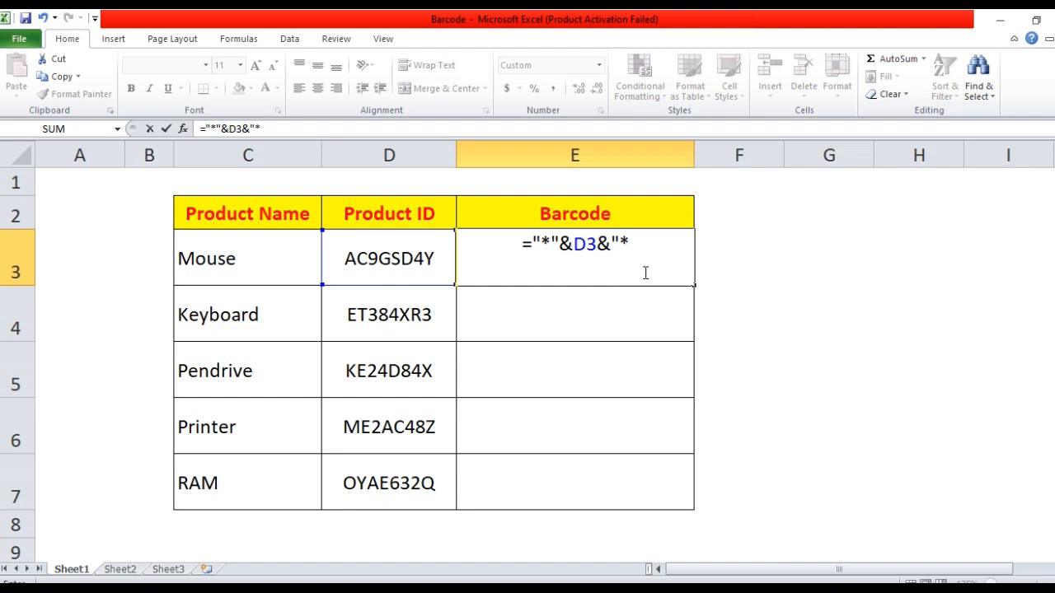
{"action": "type", "text": "\""}
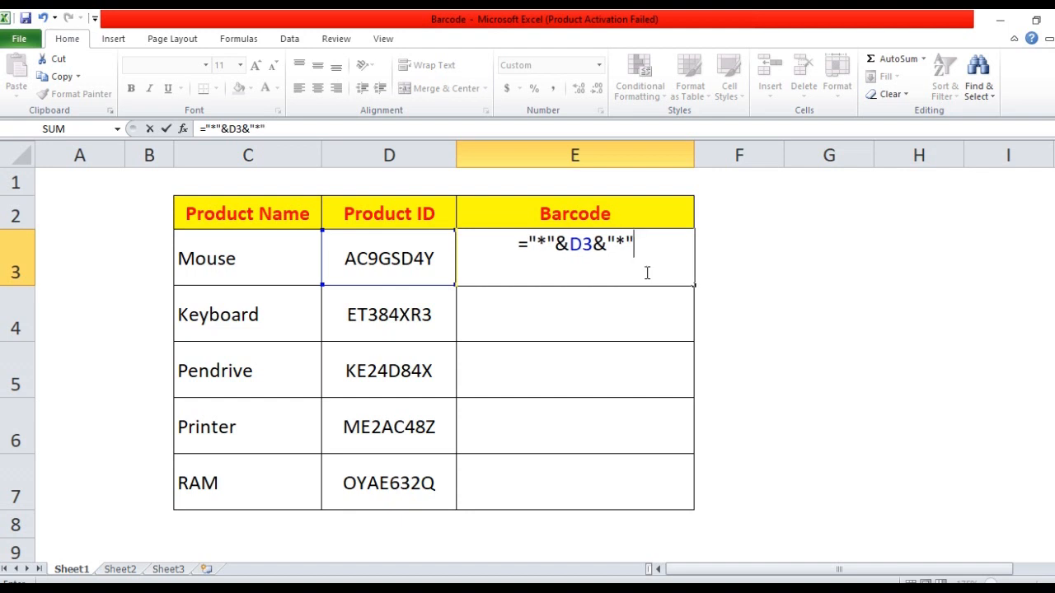
{"action": "key", "text": "Return"}
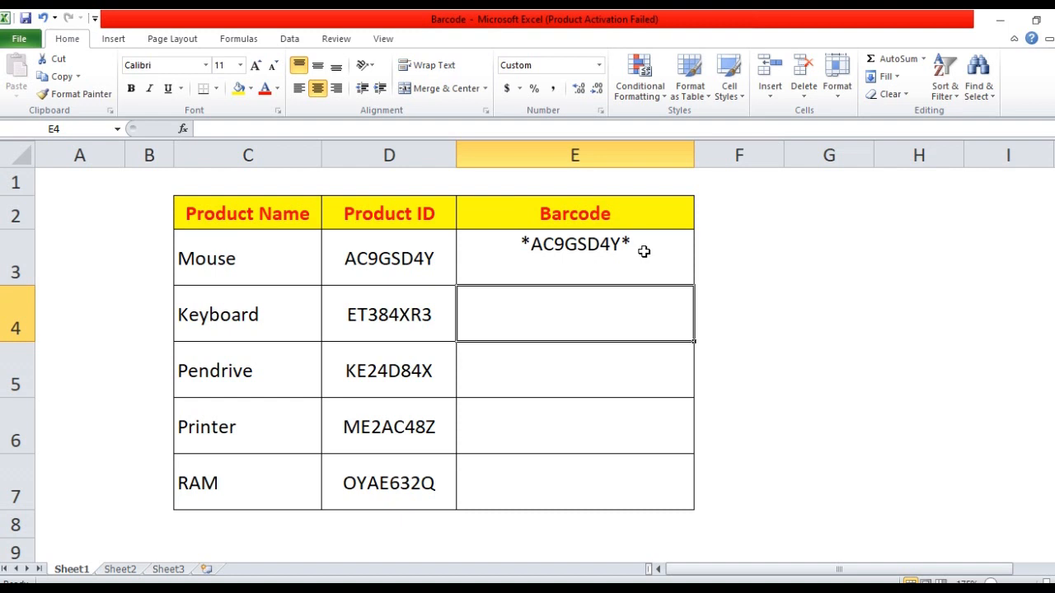
{"action": "left_click", "coordinate": [559, 255]}
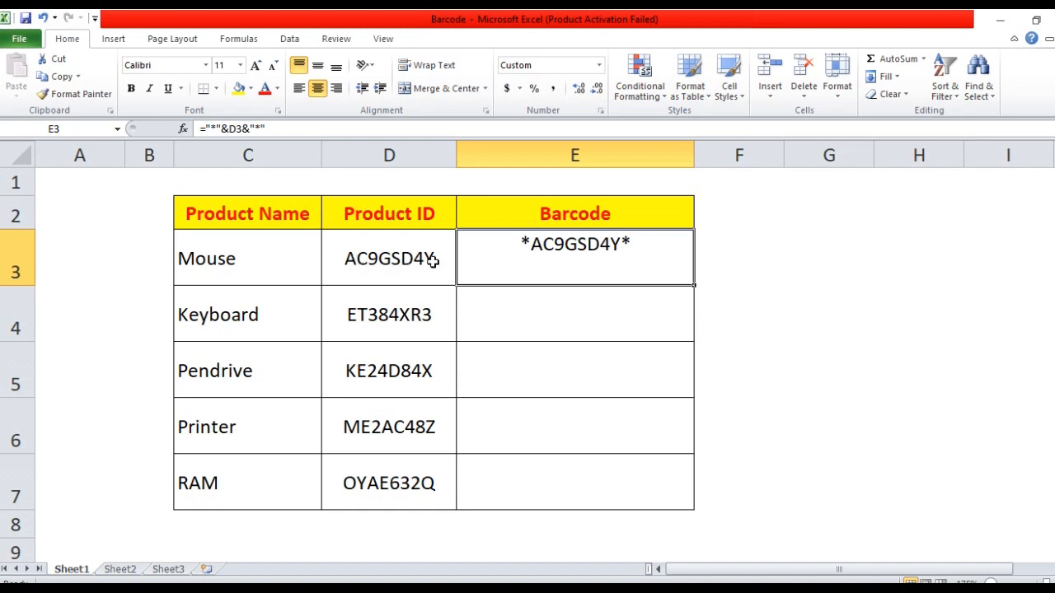
- Fill the E3 asterisk formula down to E7
{"action": "double_click", "coordinate": [693, 287]}
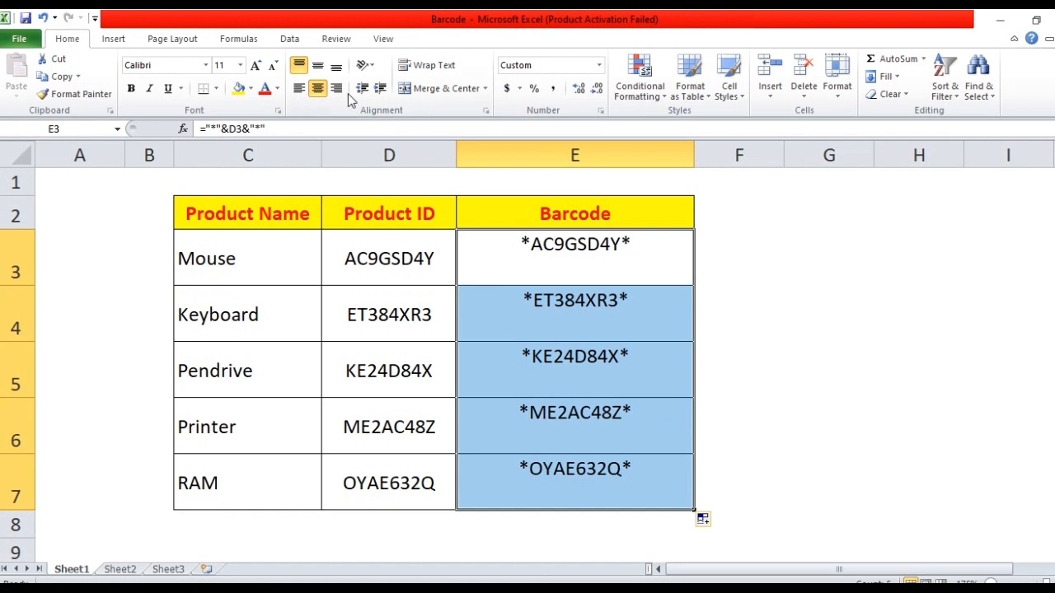
{"action": "left_click", "coordinate": [336, 67]}
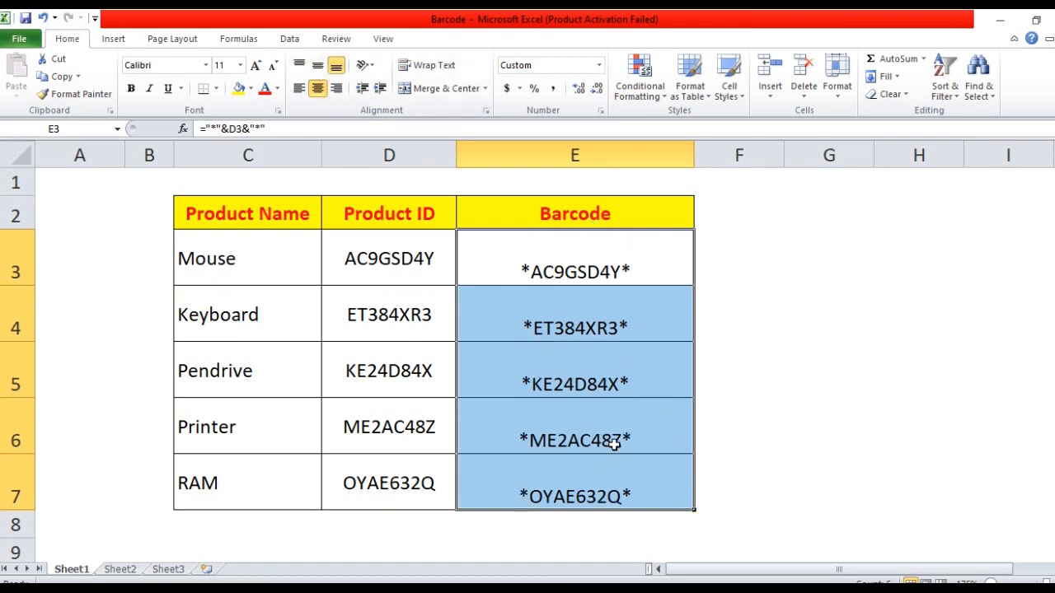
{"action": "left_click", "coordinate": [643, 315]}
- Apply the CIA Code 39 Medium font to E3:E7 and top-align the barcodes
{"action": "left_click_drag", "start_coordinate": [620, 261], "coordinate": [588, 470]}
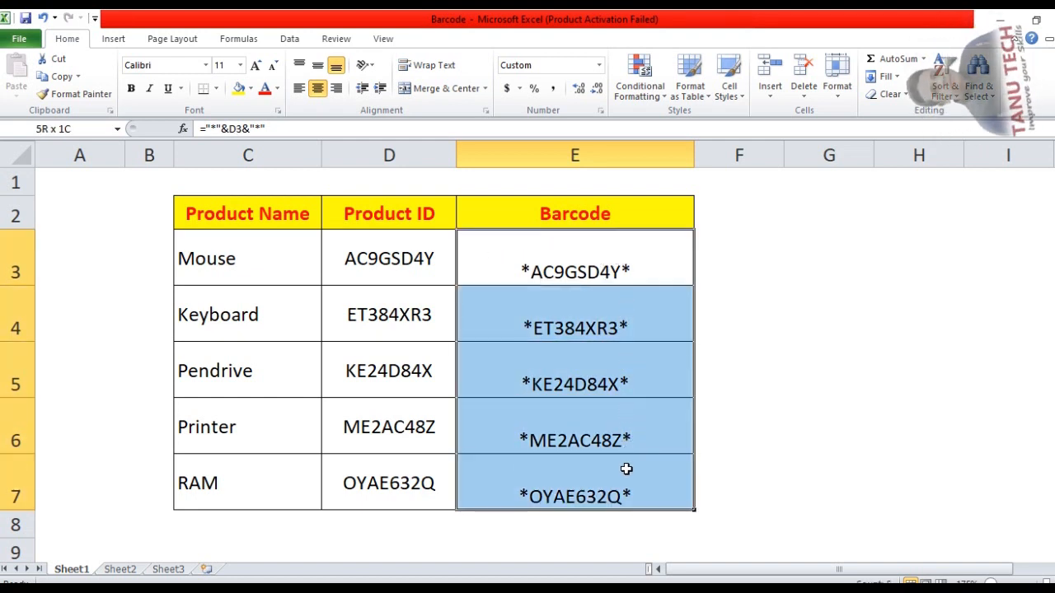
{"action": "left_click", "coordinate": [161, 68]}
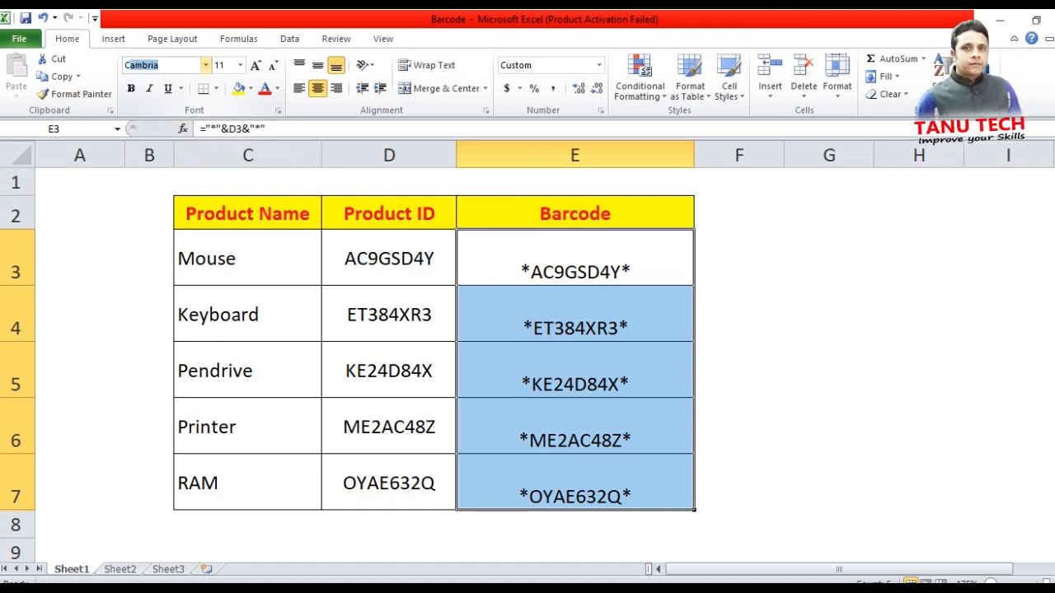
{"action": "type", "text": "CIA"}
{"action": "key", "text": "Return"}
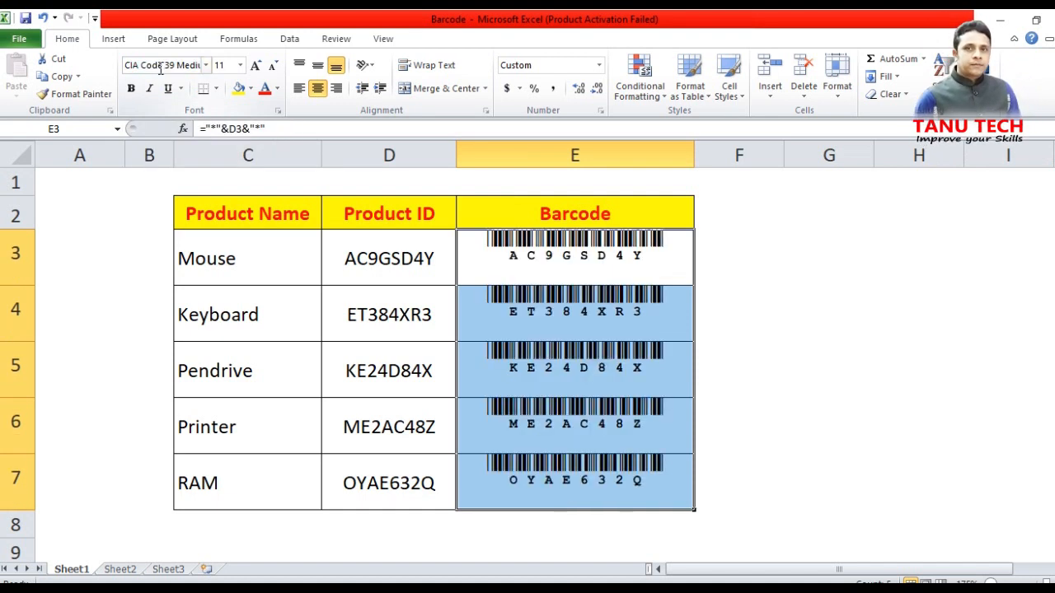
{"action": "left_click", "coordinate": [297, 66]}
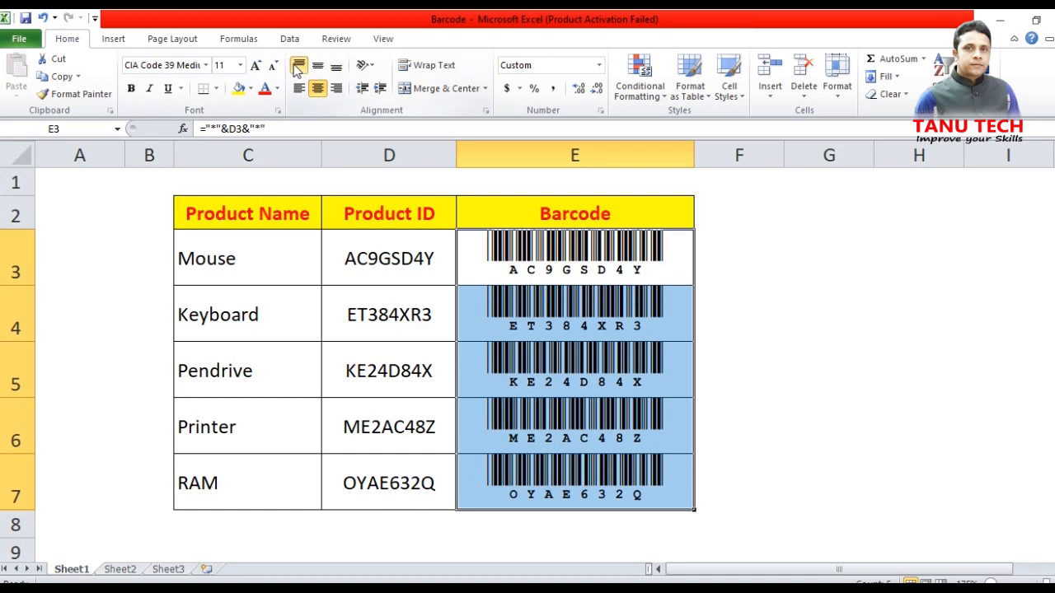
{"action": "left_click", "coordinate": [775, 327]}
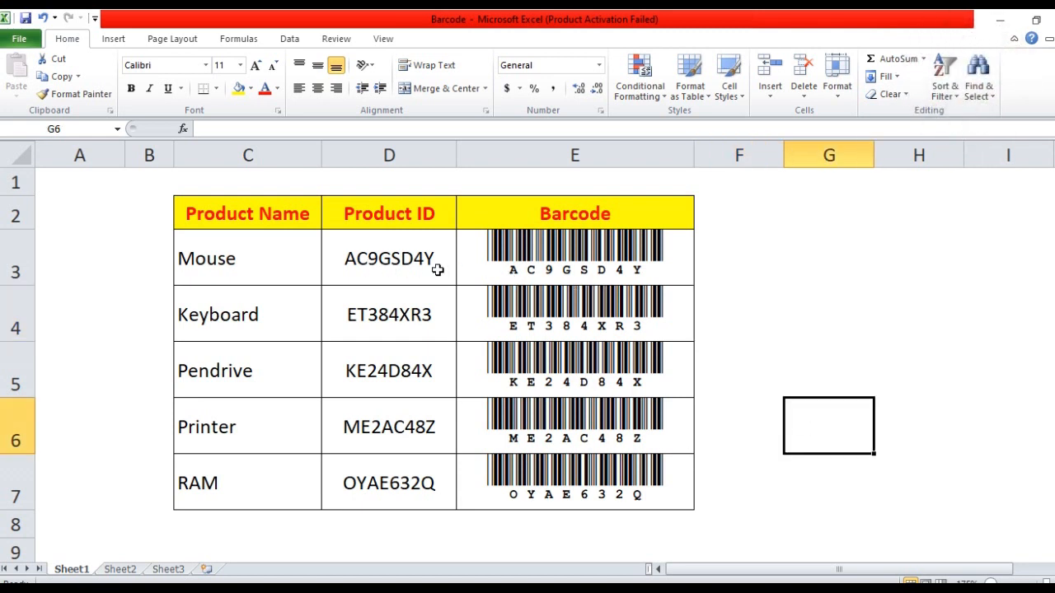
- Edit D3 to AC3GSD4Y and D4 to ER45XW70 so their barcodes refresh
{"action": "left_click", "coordinate": [372, 262]}
{"action": "double_click", "coordinate": [377, 261]}
{"action": "key", "text": "BackSpace"}
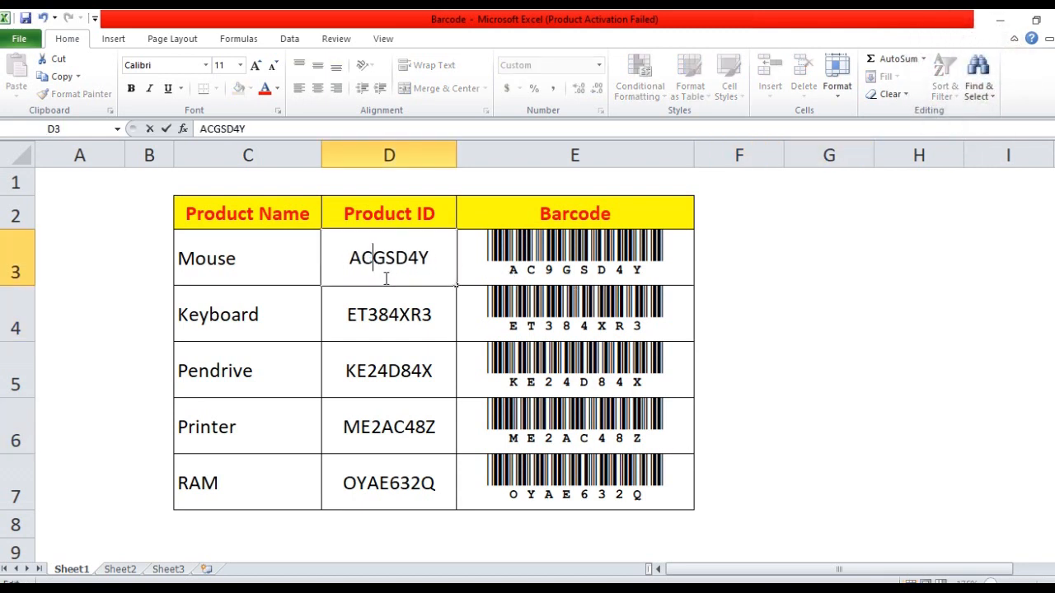
{"action": "type", "text": "3"}
{"action": "key", "text": "Return"}
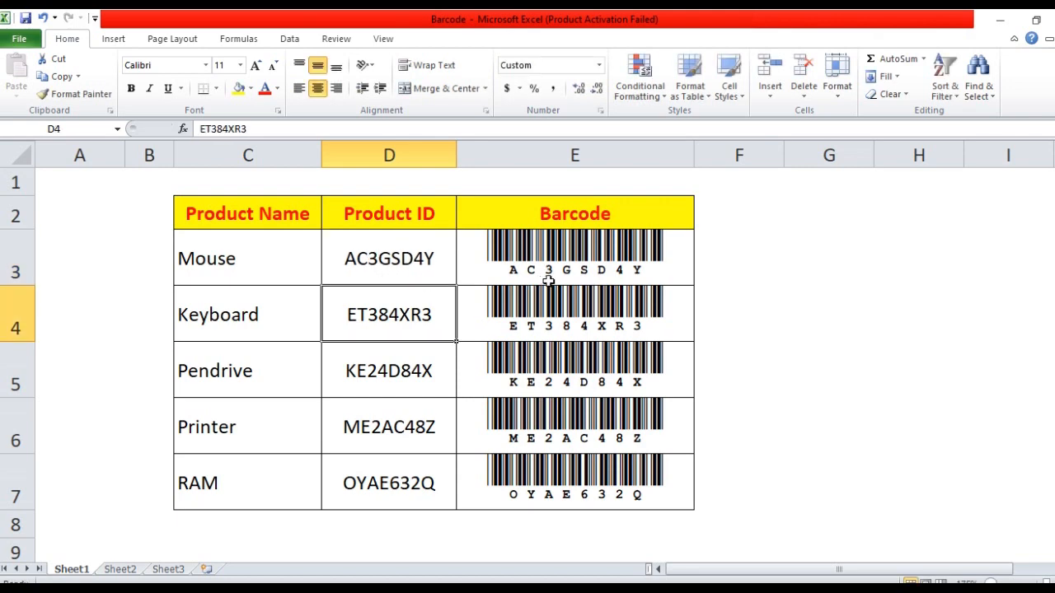
{"action": "key", "text": "BackSpace"}
{"action": "type", "text": "E"}
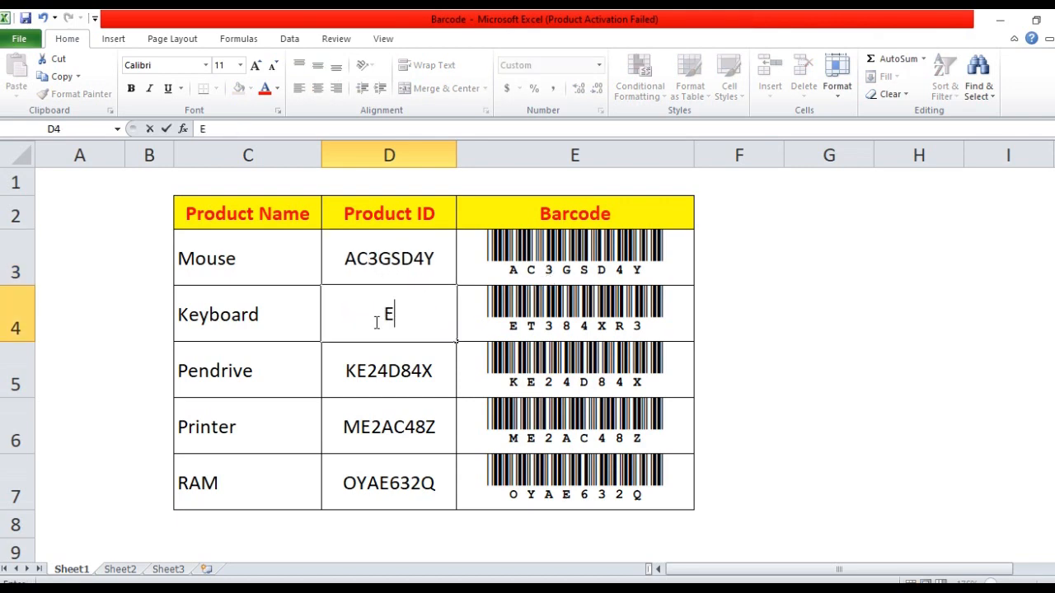
{"action": "type", "text": "R45"}
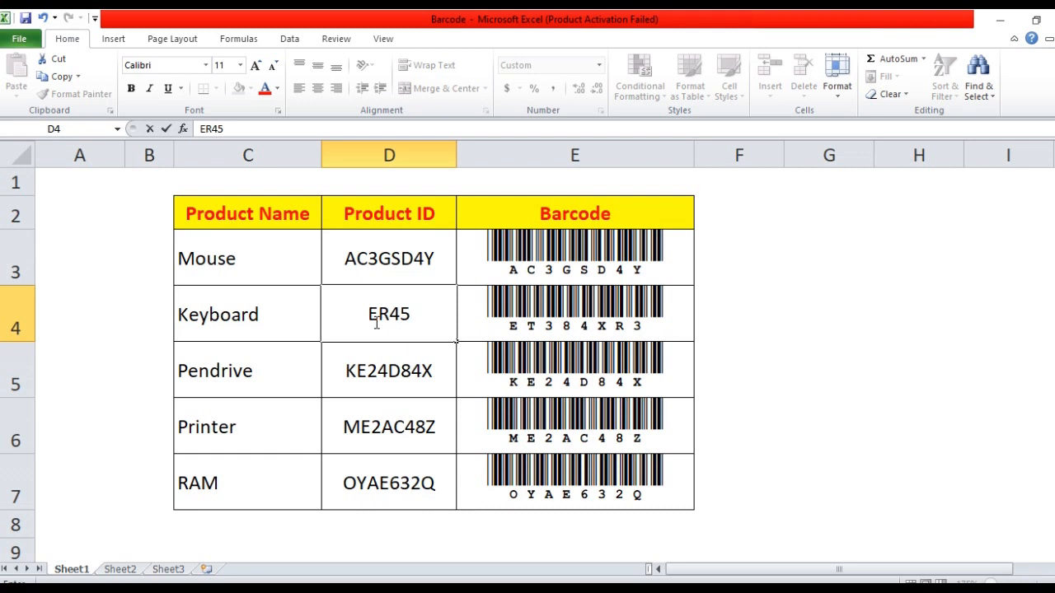
{"action": "type", "text": "XW"}
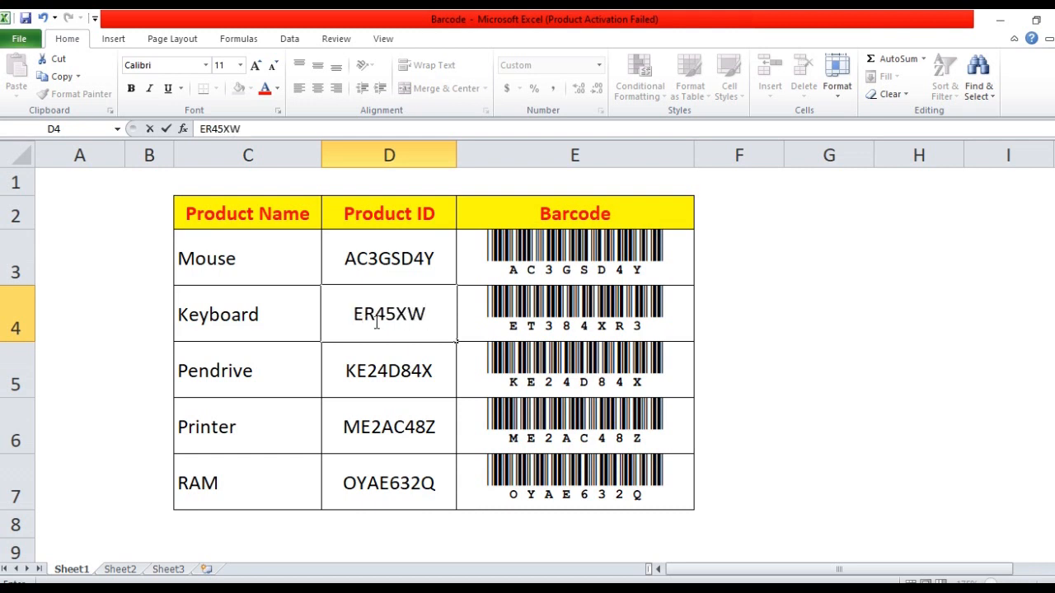
{"action": "type", "text": "7"}
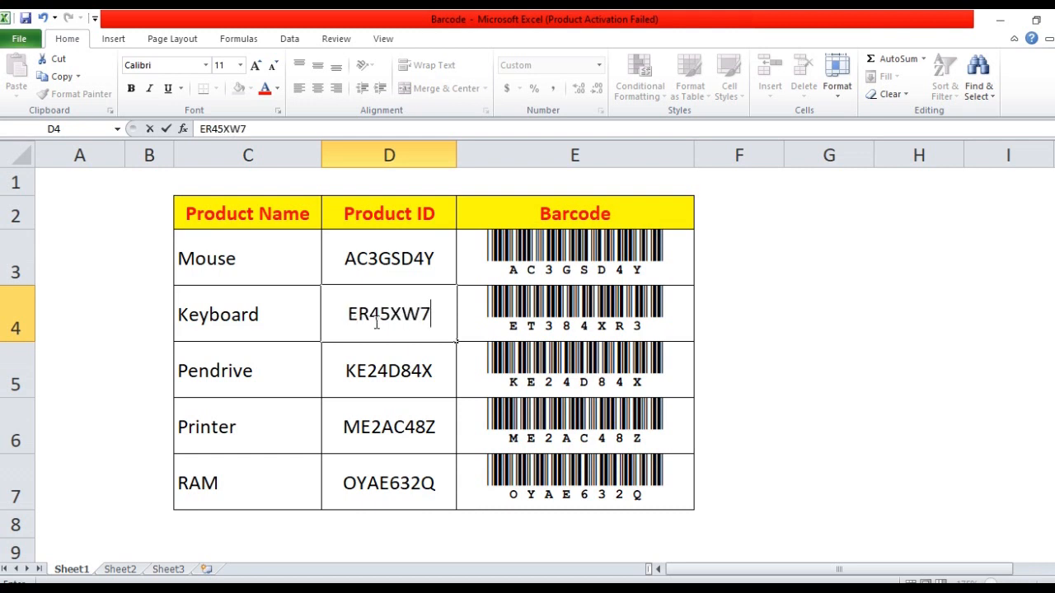
{"action": "type", "text": "0"}
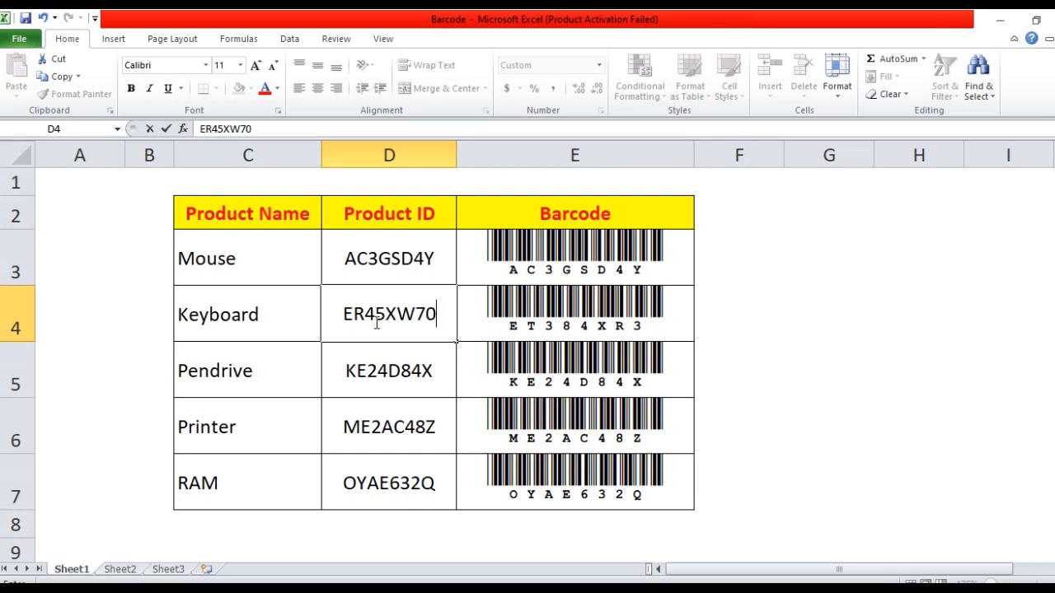
{"action": "key", "text": "Return"}
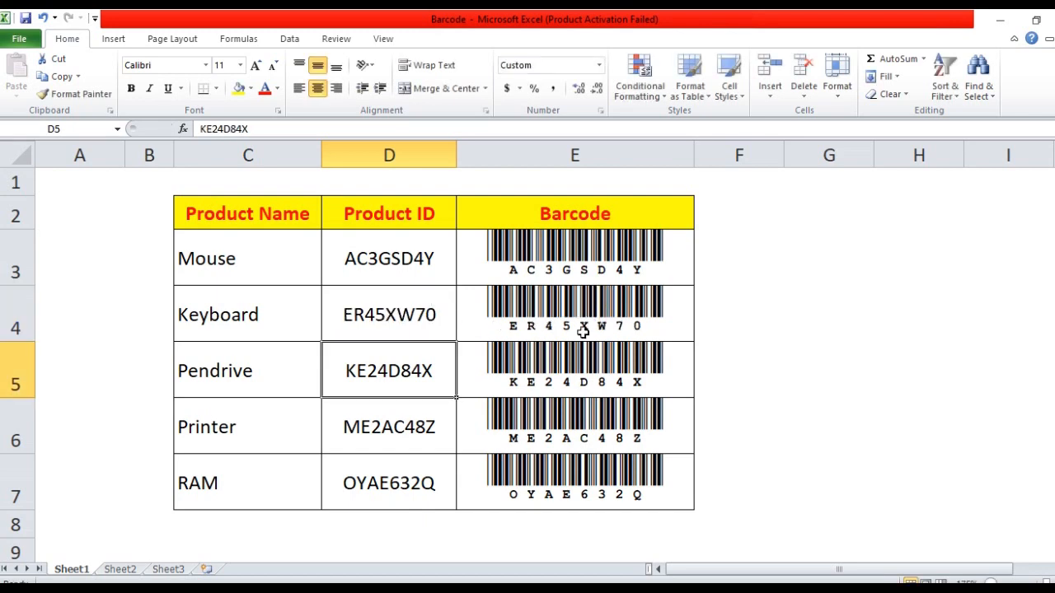
{"action": "left_click", "coordinate": [822, 347]}
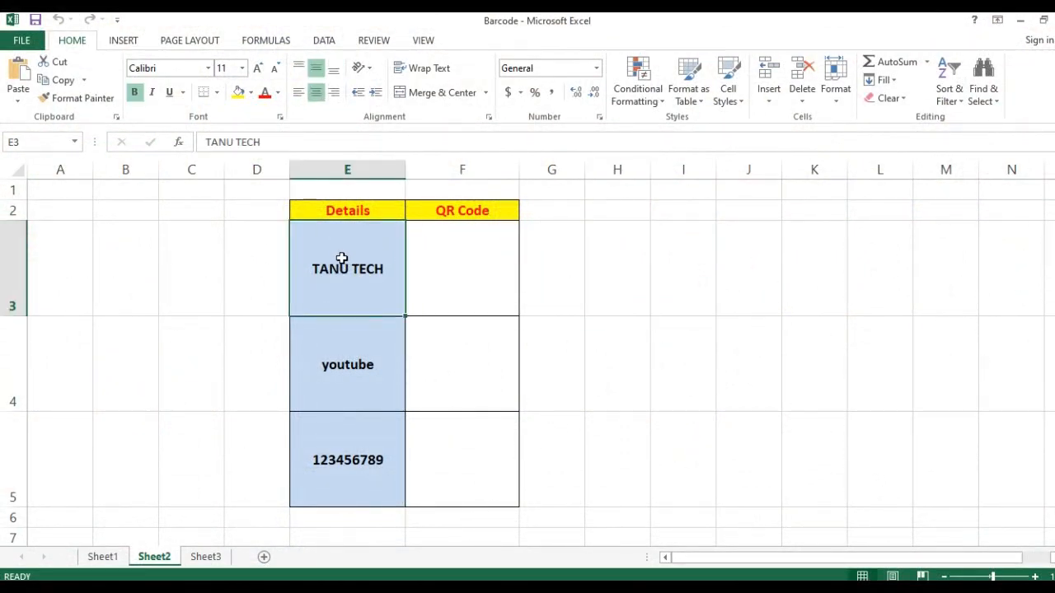
- Check the row height and column width of Sheet2 rows 3-5 without changing them
{"action": "left_click", "coordinate": [319, 362]}
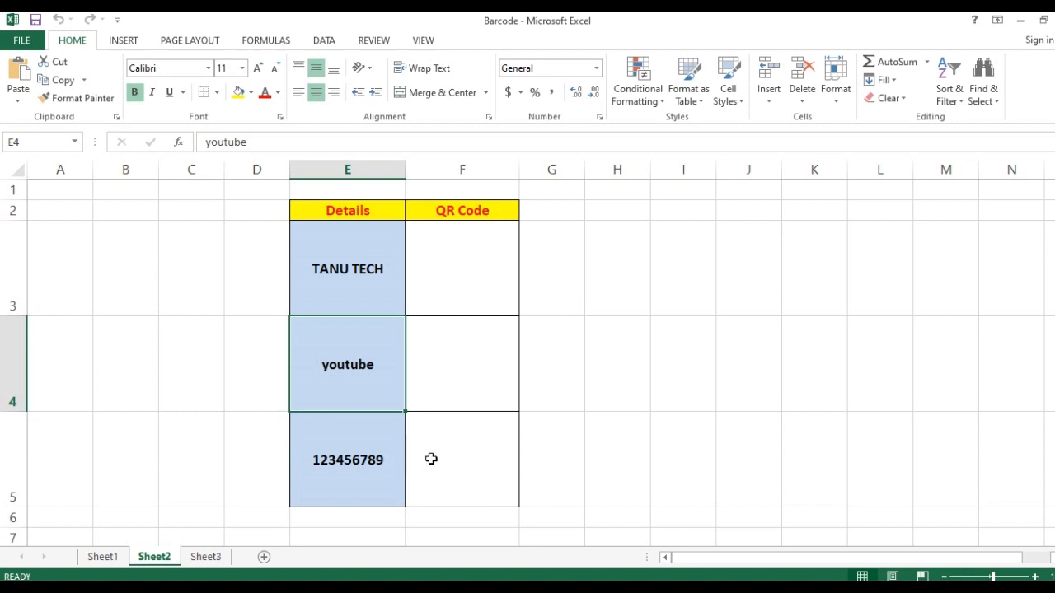
{"action": "left_click_drag", "start_coordinate": [14, 263], "coordinate": [24, 473]}
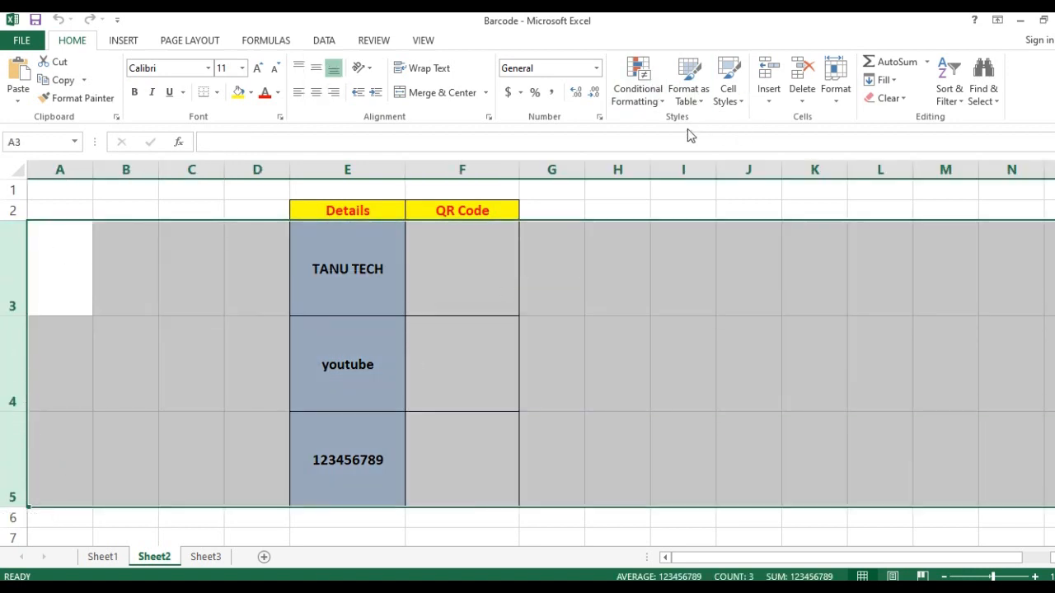
{"action": "left_click", "coordinate": [836, 103]}
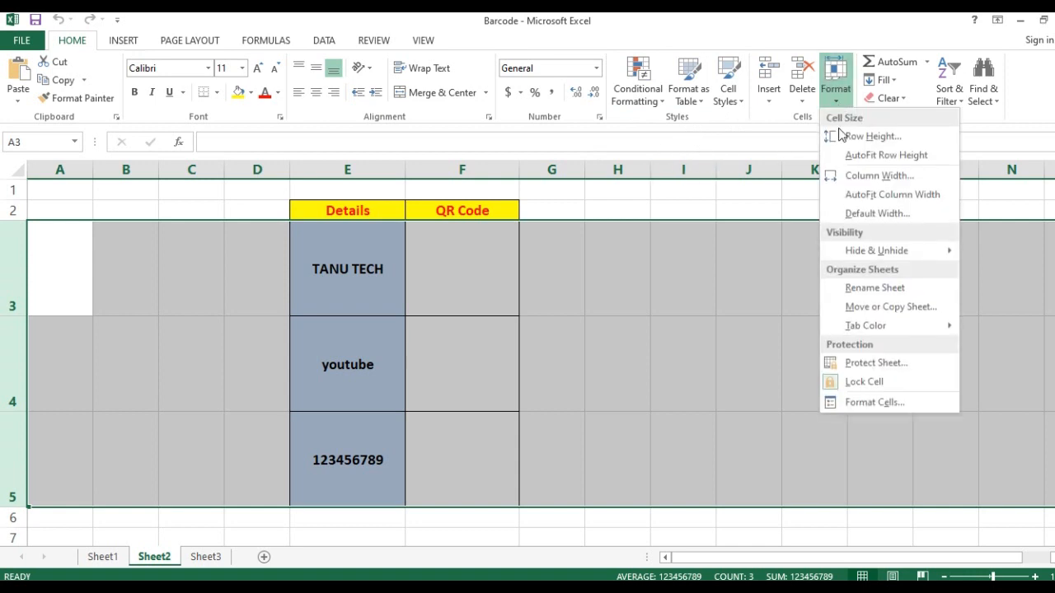
{"action": "left_click", "coordinate": [866, 137]}
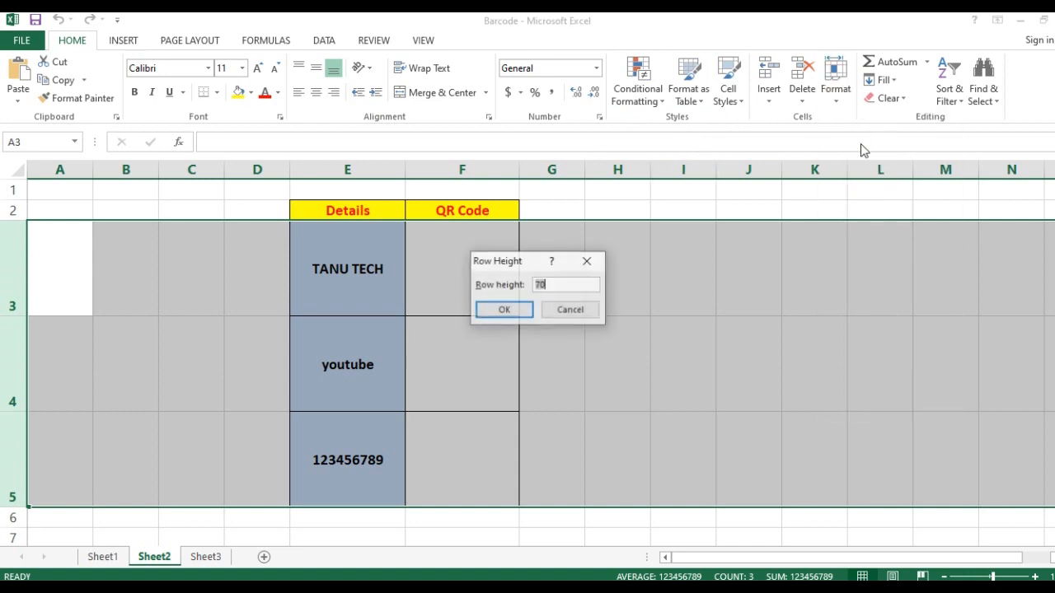
{"action": "left_click", "coordinate": [571, 311]}
{"action": "left_click", "coordinate": [836, 104]}
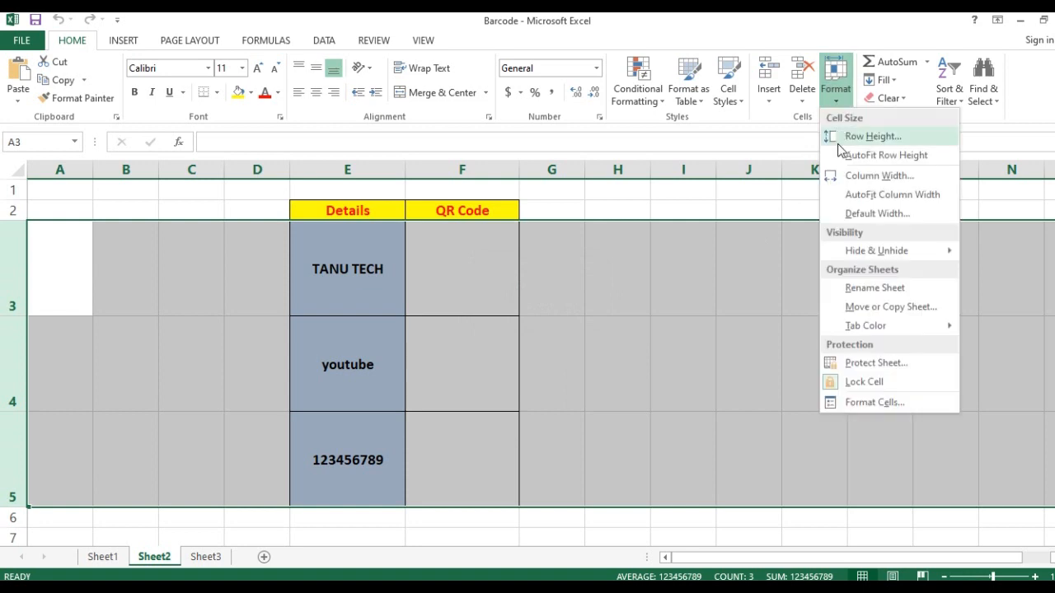
{"action": "left_click", "coordinate": [880, 176]}
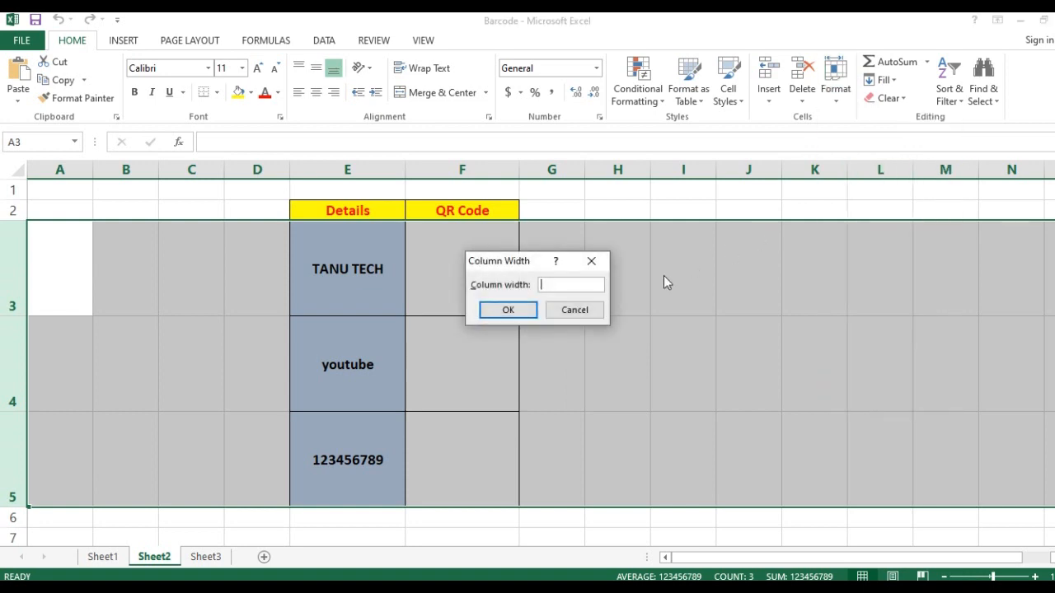
{"action": "left_click", "coordinate": [561, 310]}
{"action": "left_click", "coordinate": [596, 294]}
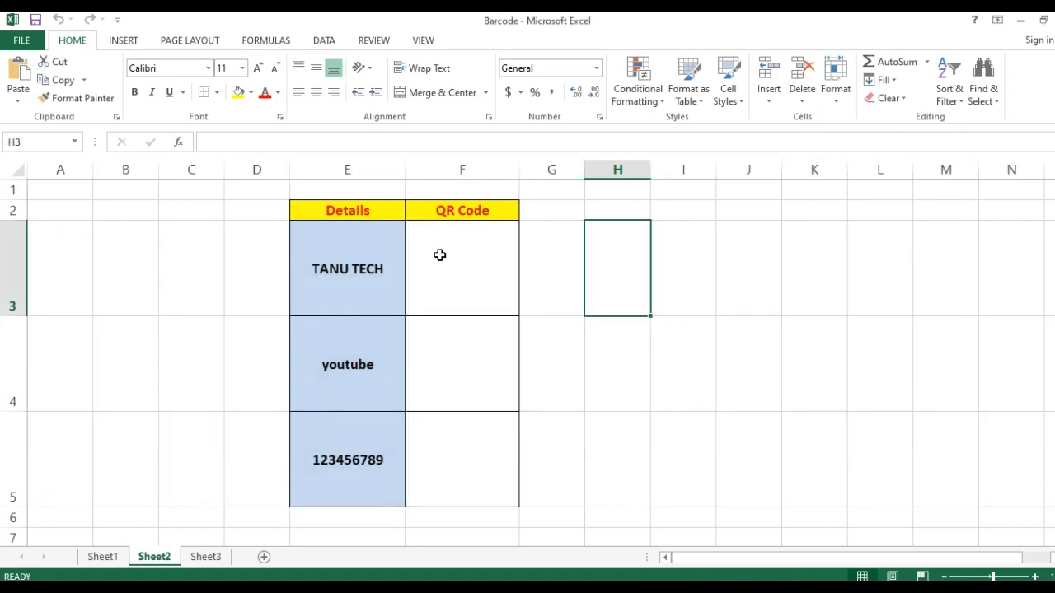
- Select the empty QR Code cell F3 beside the TANU TECH entry
{"action": "left_click", "coordinate": [368, 282]}
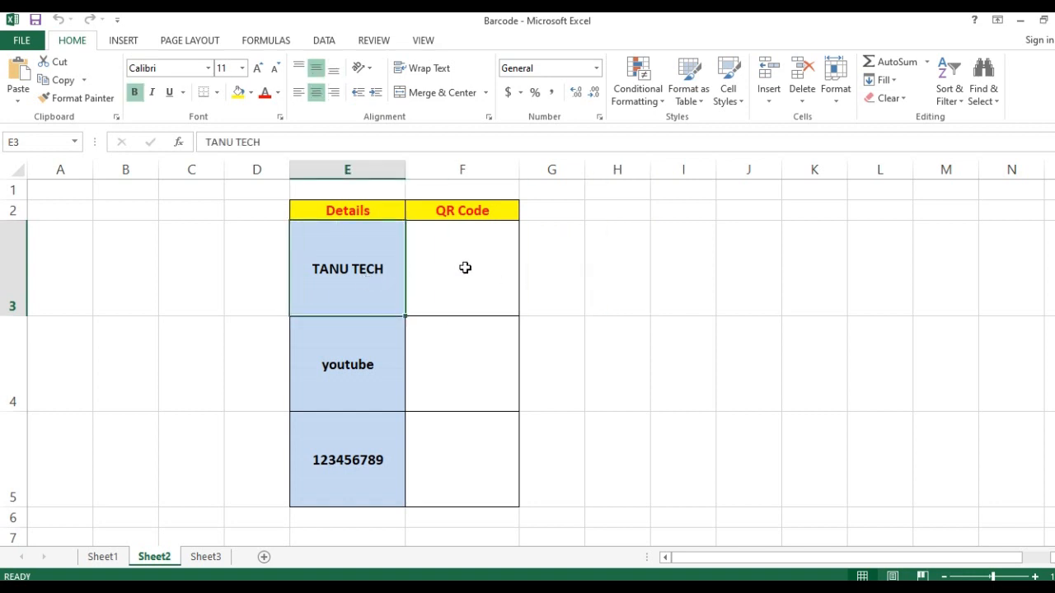
{"action": "left_click", "coordinate": [465, 267]}
{"action": "left_click", "coordinate": [369, 278]}
{"action": "left_click", "coordinate": [439, 283]}
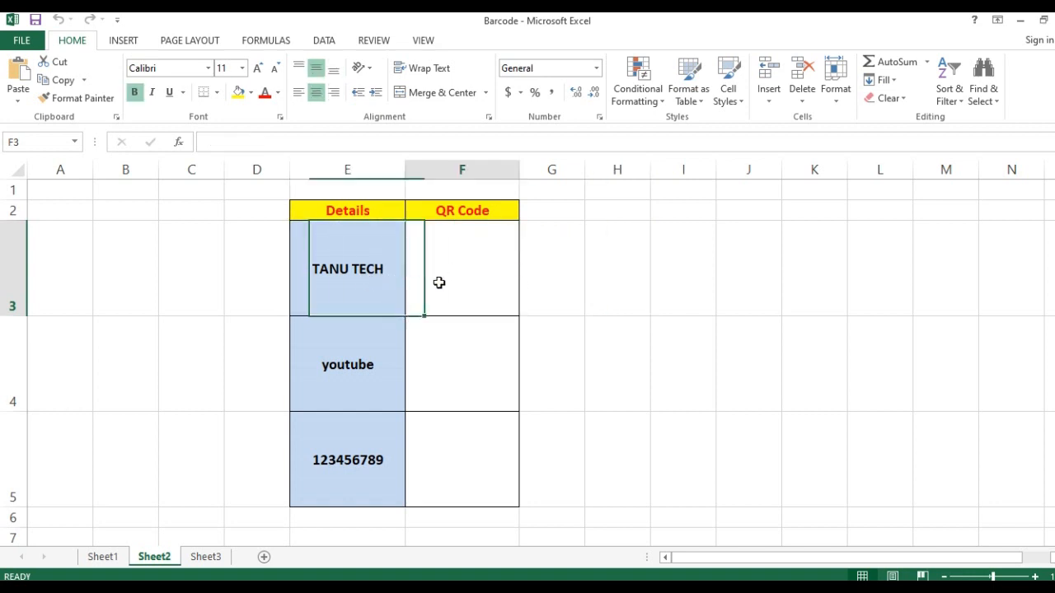
{"action": "left_click", "coordinate": [124, 40]}
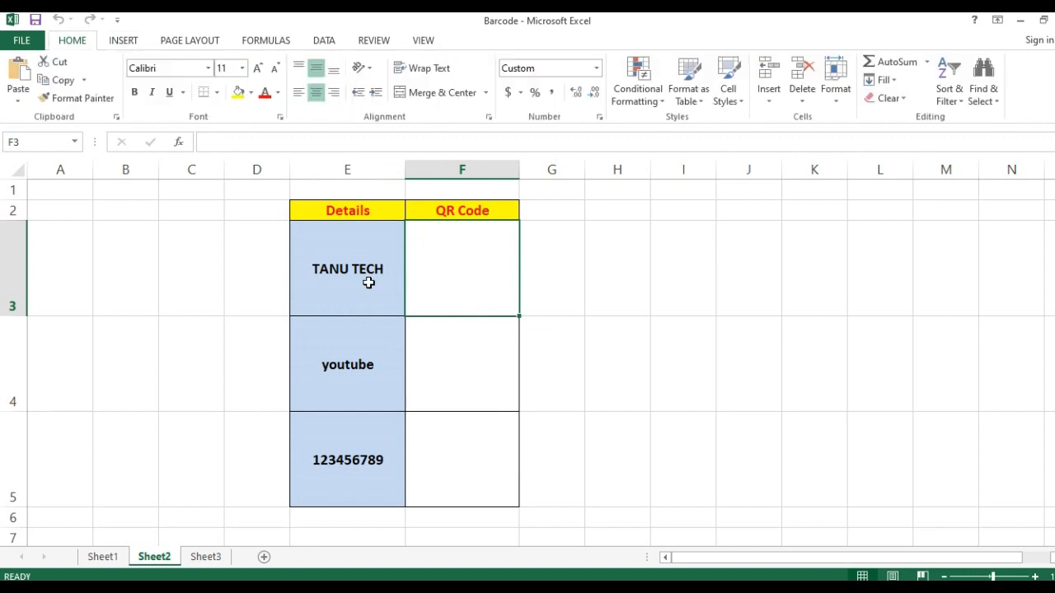
{"action": "left_click", "coordinate": [369, 282]}
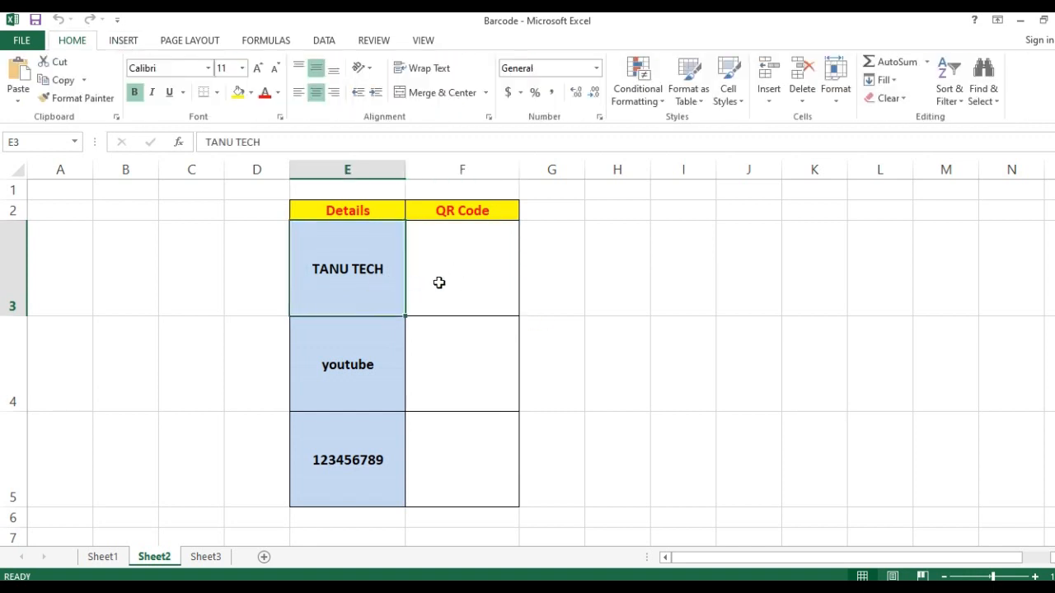
{"action": "left_click", "coordinate": [439, 283]}
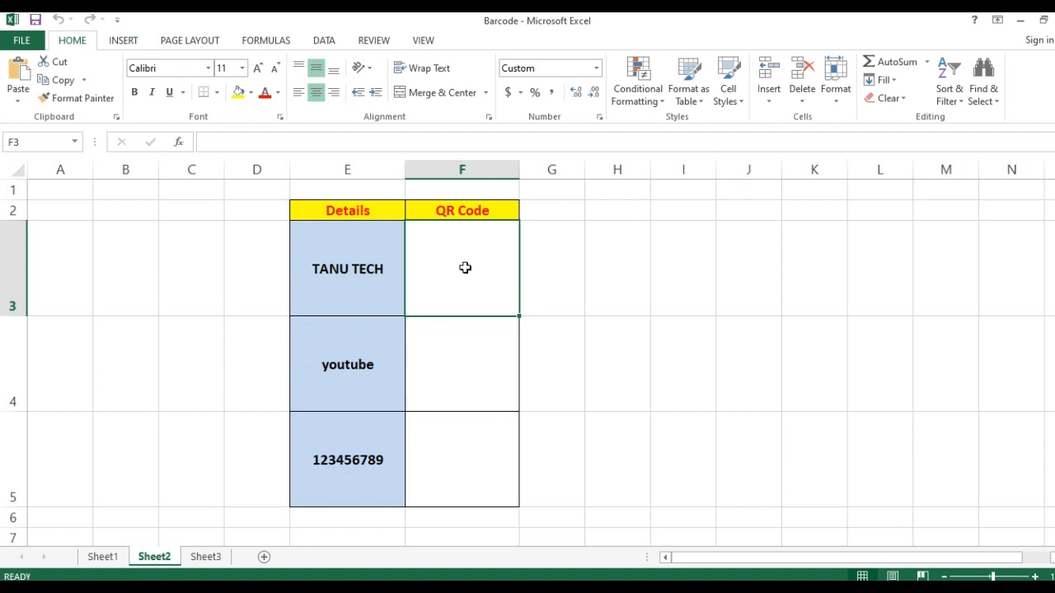
{"action": "left_click", "coordinate": [369, 283]}
{"action": "left_click", "coordinate": [439, 282]}
- Open Insert > Apps for Office and show all available apps
{"action": "left_click", "coordinate": [126, 41]}
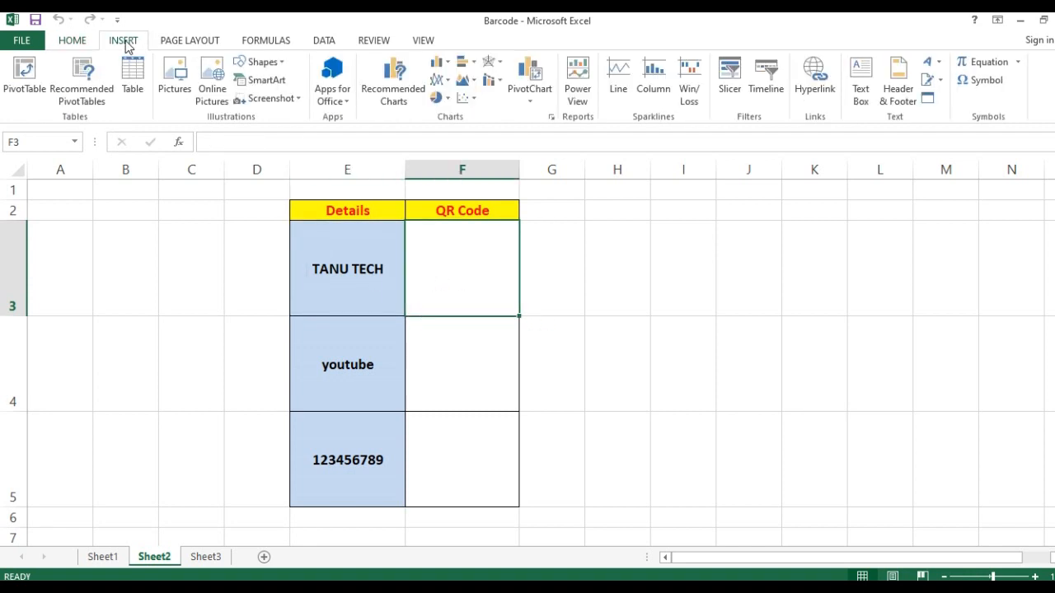
{"action": "left_click", "coordinate": [335, 100]}
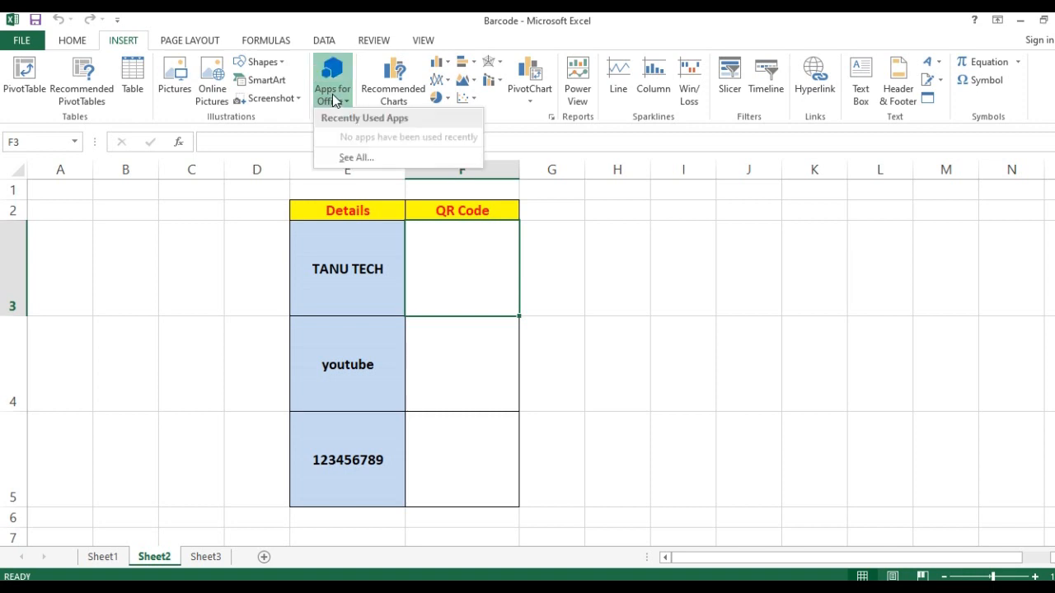
{"action": "left_click", "coordinate": [356, 157]}
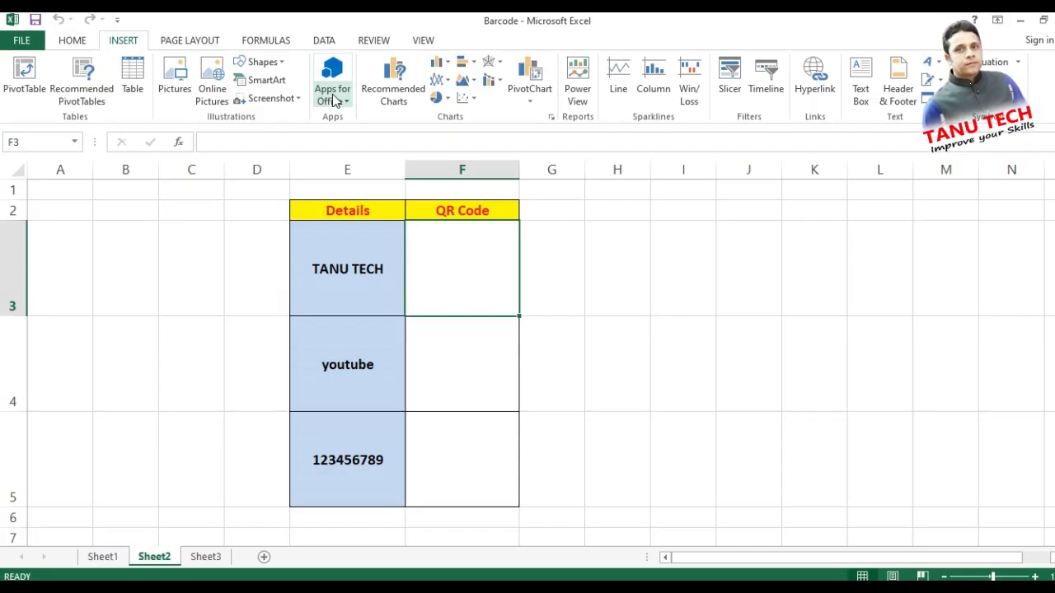
{"action": "left_click", "coordinate": [334, 100]}
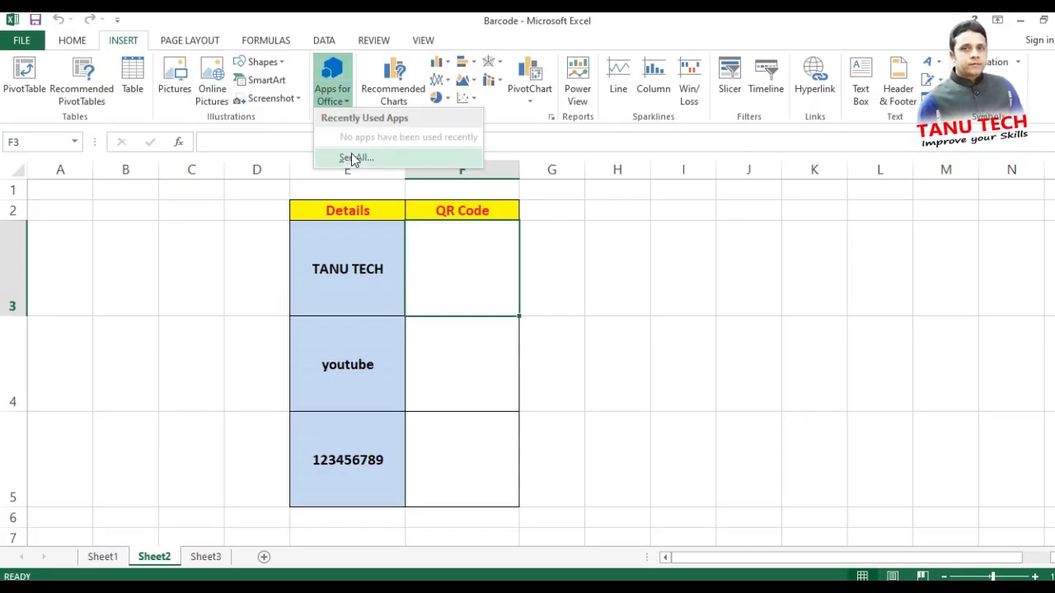
{"action": "left_click", "coordinate": [378, 155]}
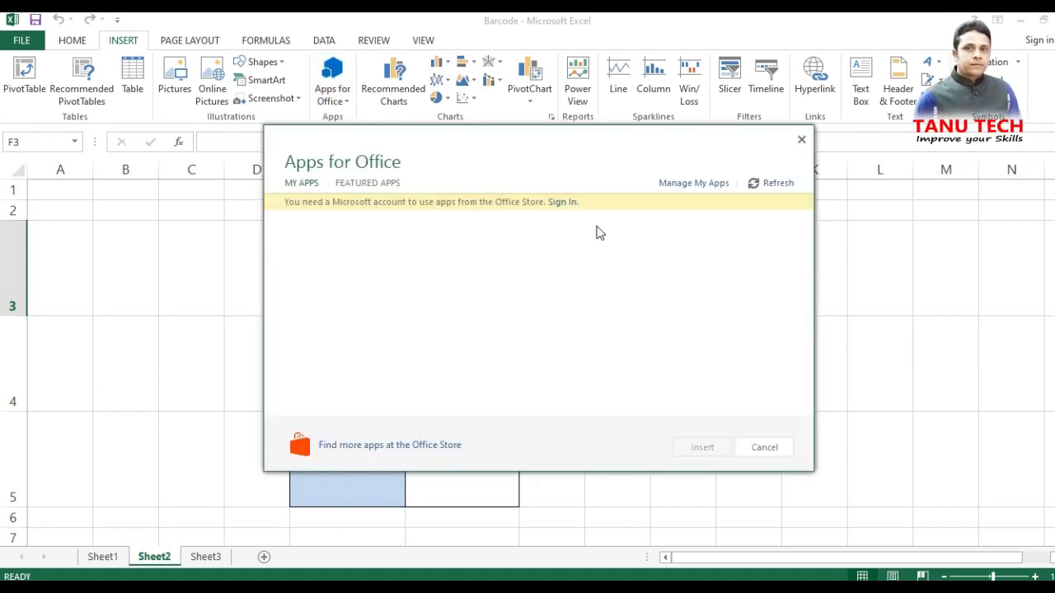
- Sign in with the Microsoft account e-mail and password, then go to the Office Store
{"action": "left_click", "coordinate": [562, 202]}
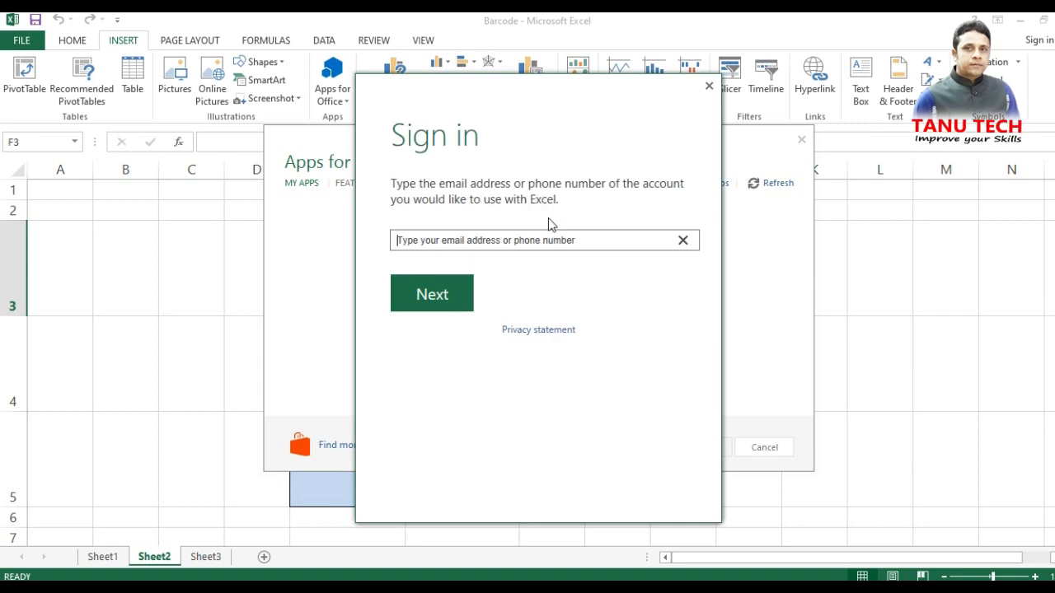
{"action": "left_click", "coordinate": [502, 241]}
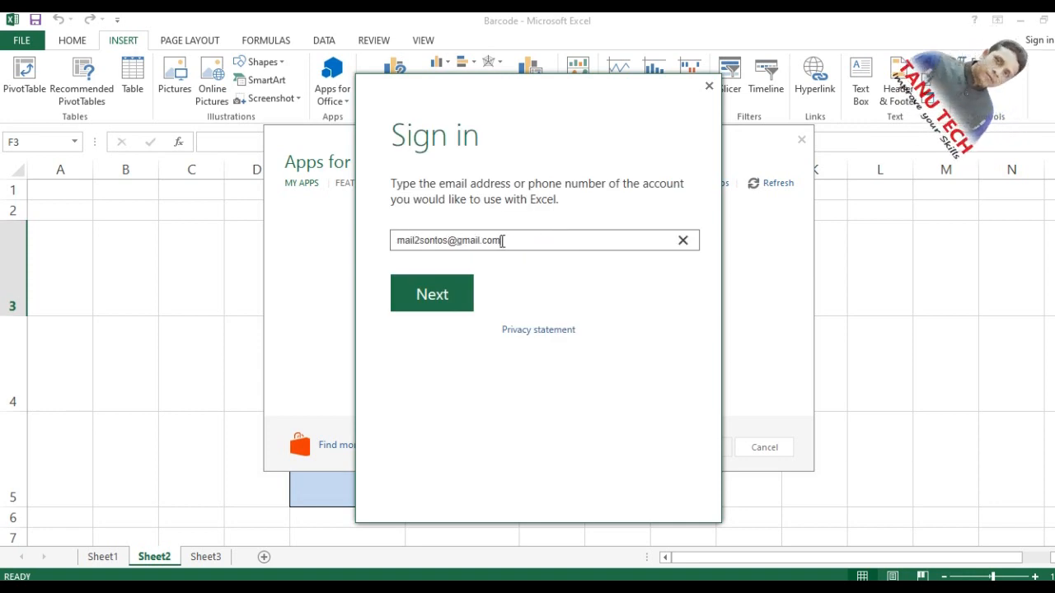
{"action": "left_click", "coordinate": [437, 299]}
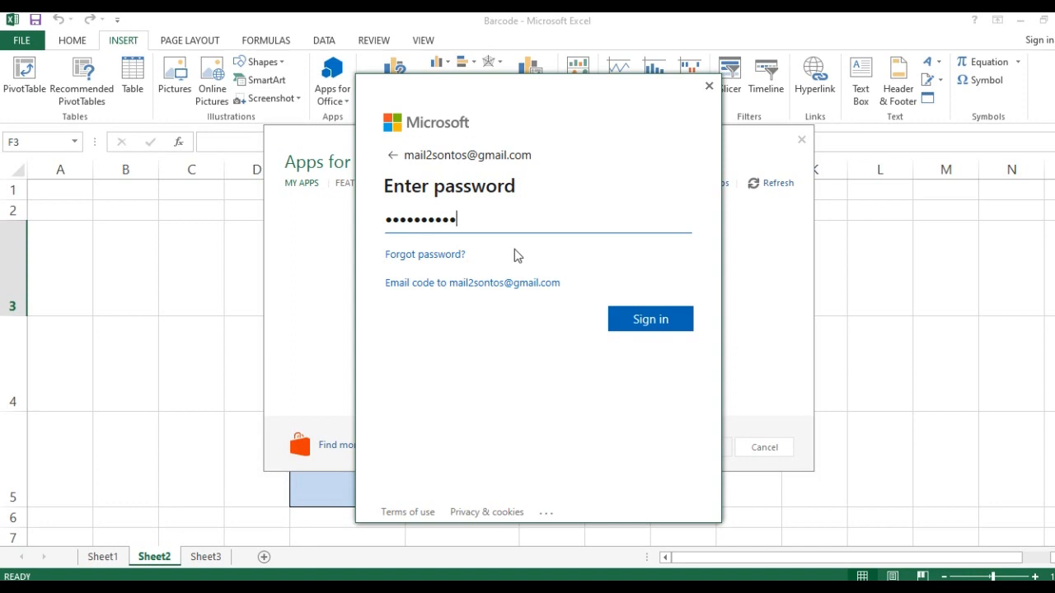
{"action": "left_click", "coordinate": [625, 320]}
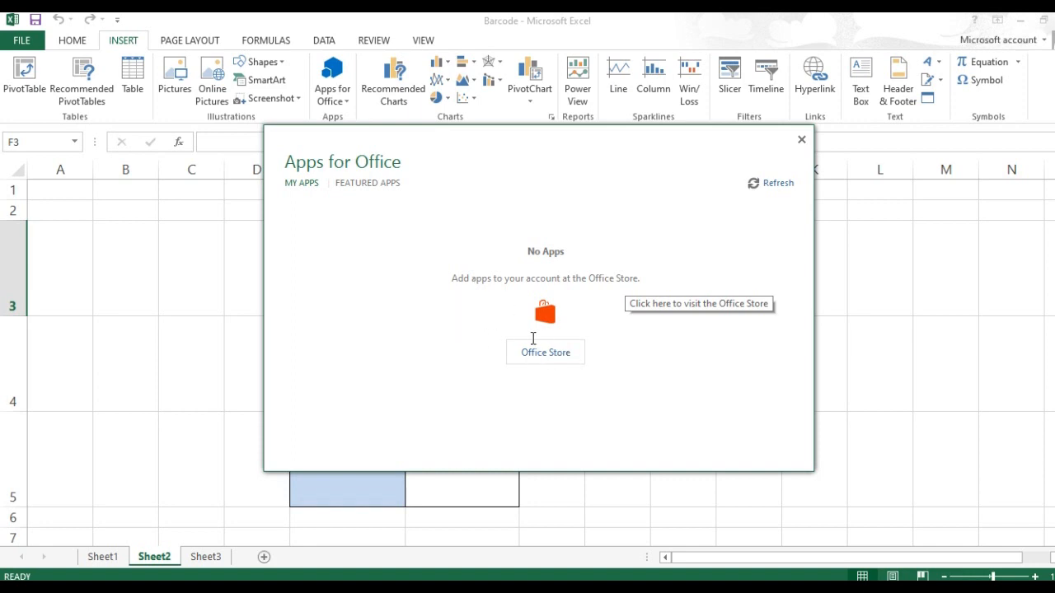
{"action": "left_click", "coordinate": [545, 354]}
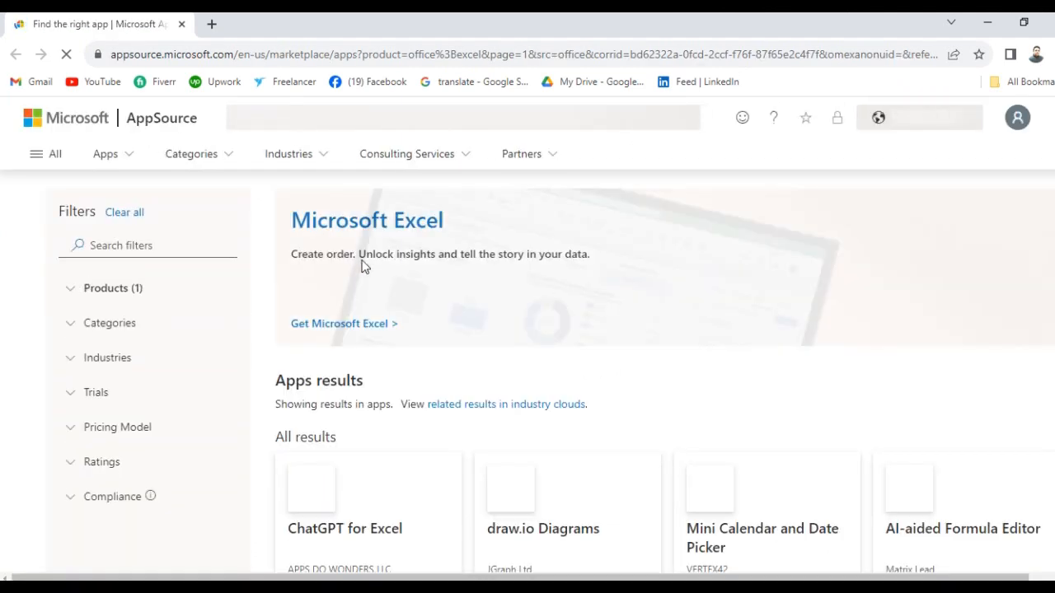
- Filter AppSource for 'qr code' and scroll to the QR4Office add-in
{"action": "left_click", "coordinate": [106, 245]}
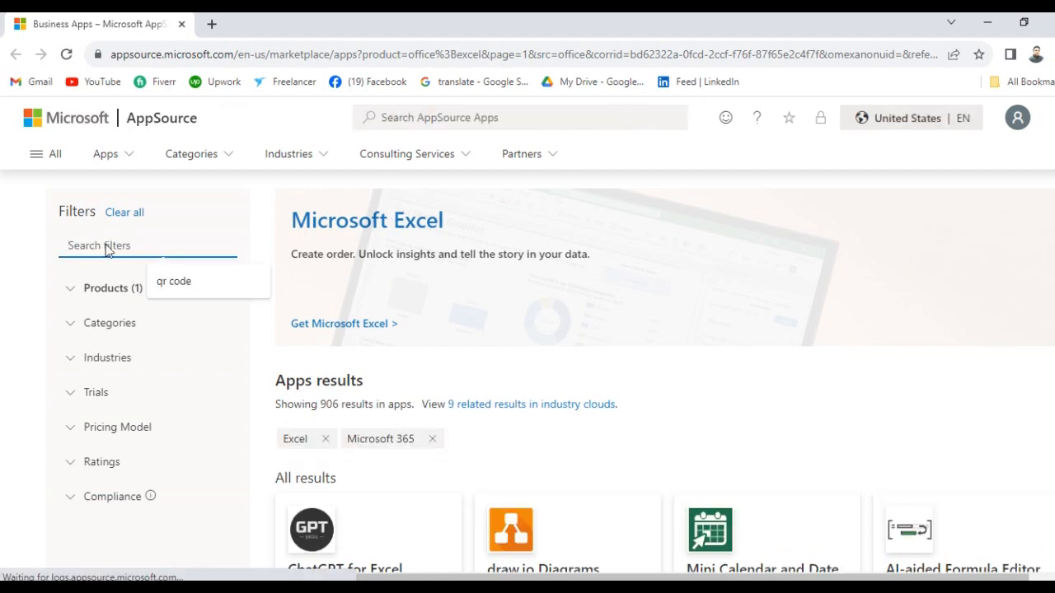
{"action": "type", "text": "qr code"}
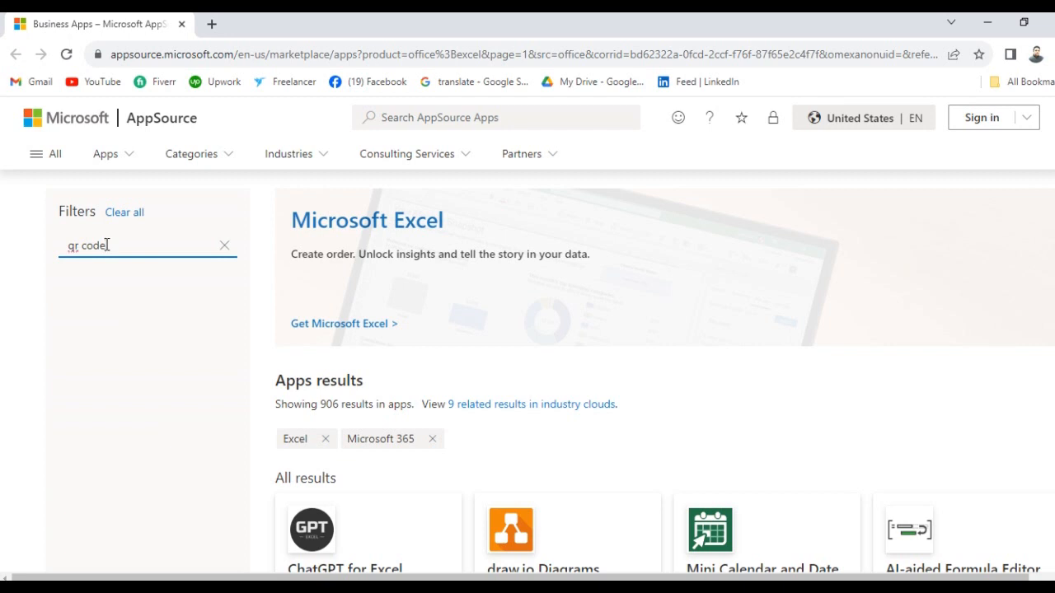
{"action": "left_click", "coordinate": [261, 348]}
{"action": "scroll", "coordinate": [687, 360], "scroll_direction": "down", "scroll_amount": 5}
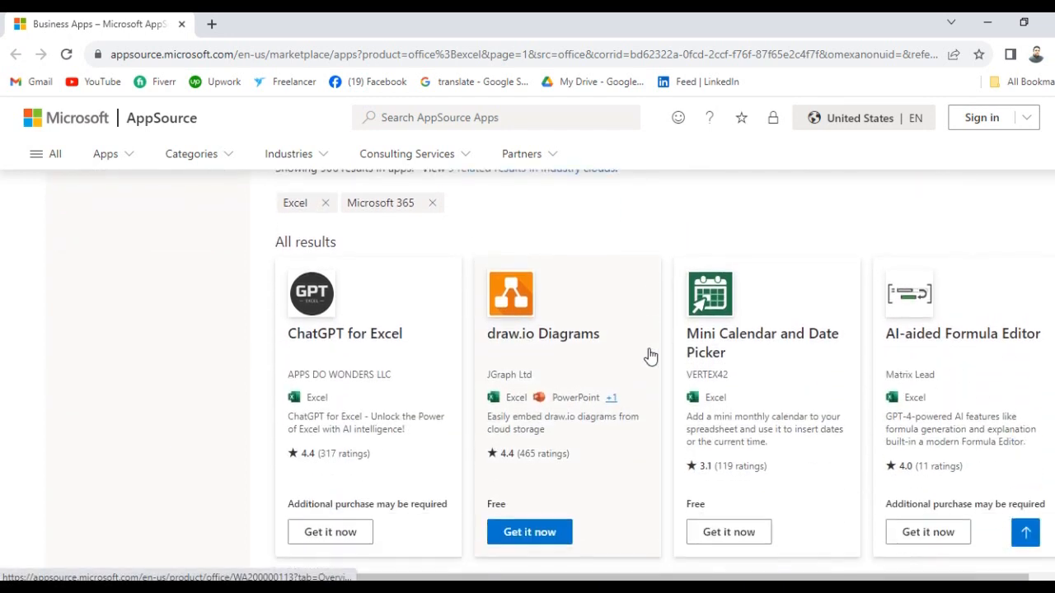
{"action": "scroll", "coordinate": [650, 356], "scroll_direction": "down", "scroll_amount": 1}
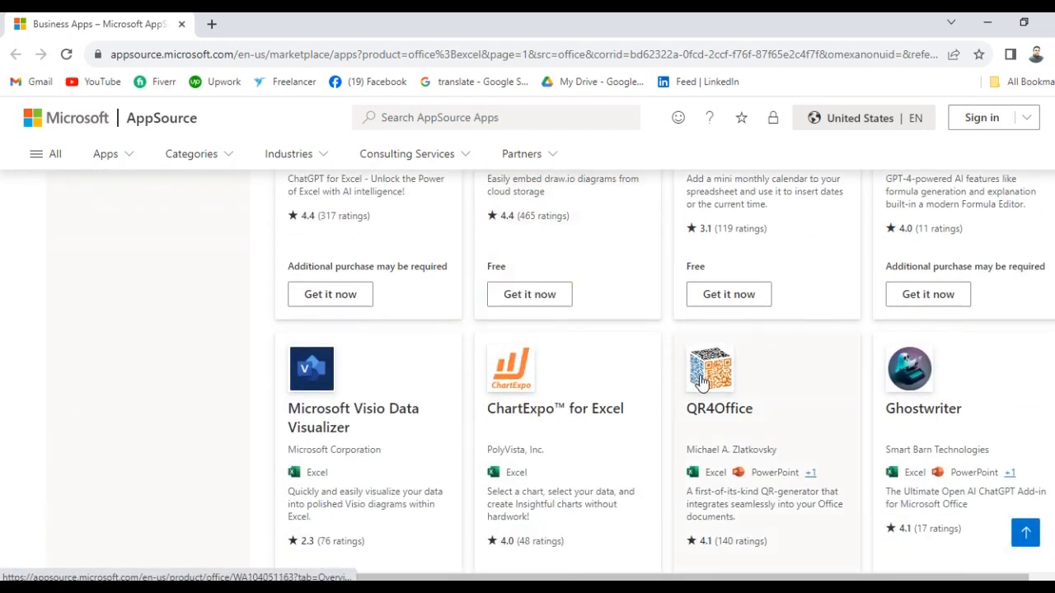
{"action": "scroll", "coordinate": [722, 401], "scroll_direction": "down", "scroll_amount": 1}
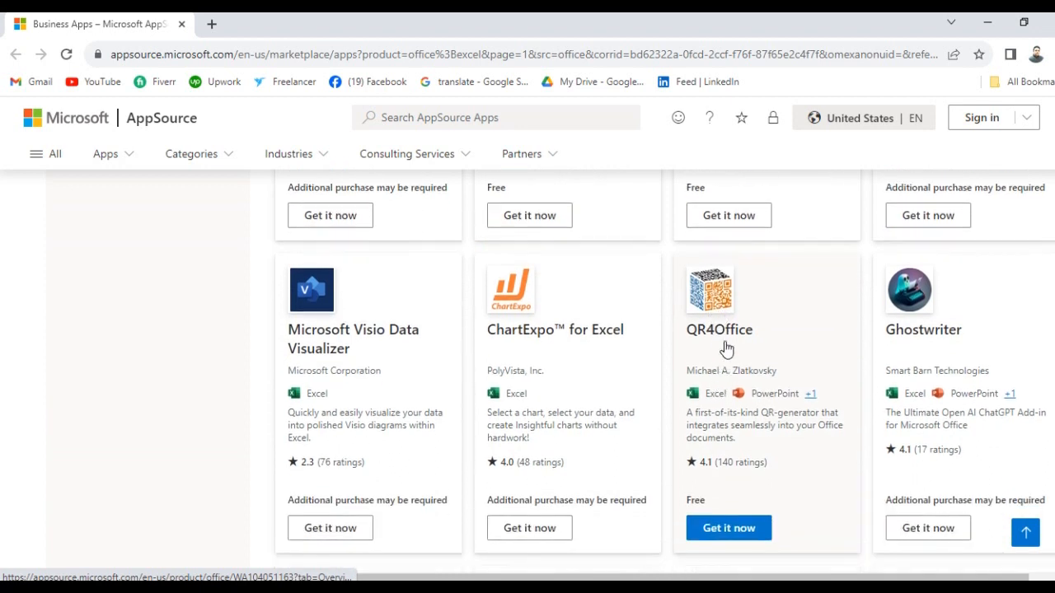
- Get QR4Office and open it in Excel, approving the browser and Office prompts
{"action": "left_click", "coordinate": [729, 531]}
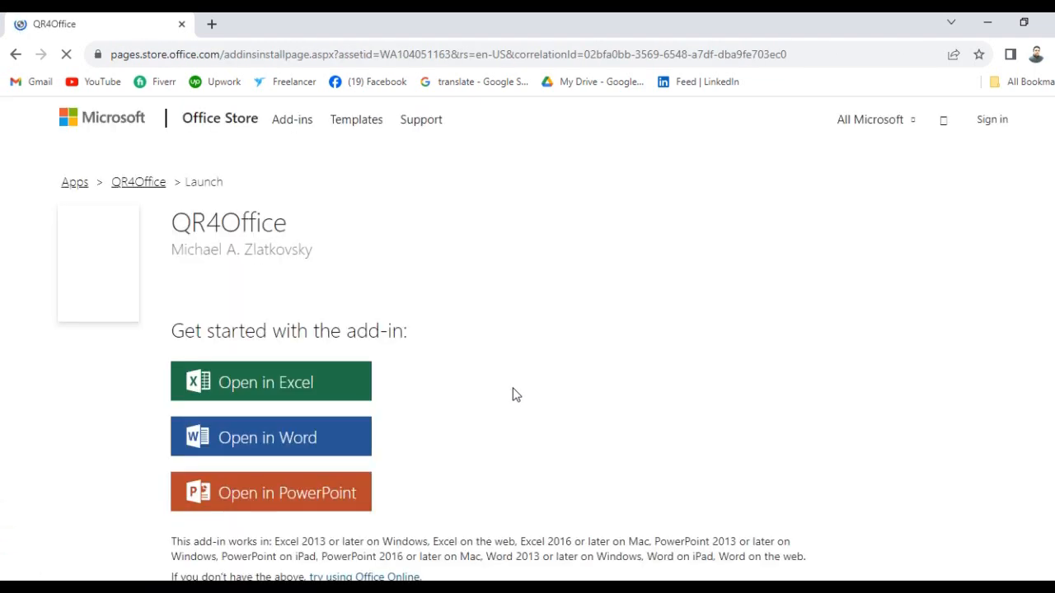
{"action": "left_click", "coordinate": [324, 385]}
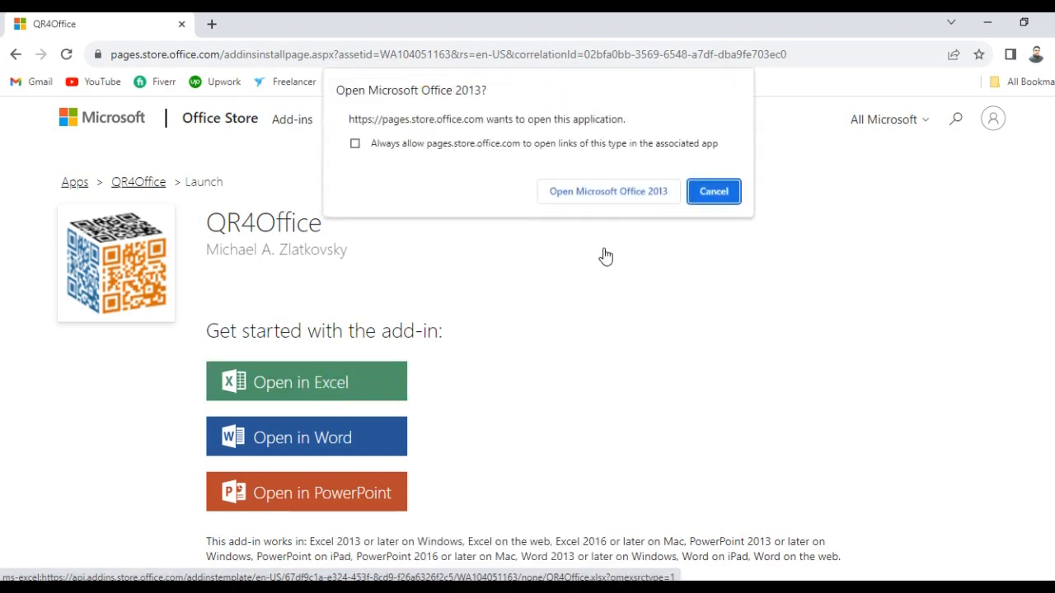
{"action": "left_click", "coordinate": [627, 198]}
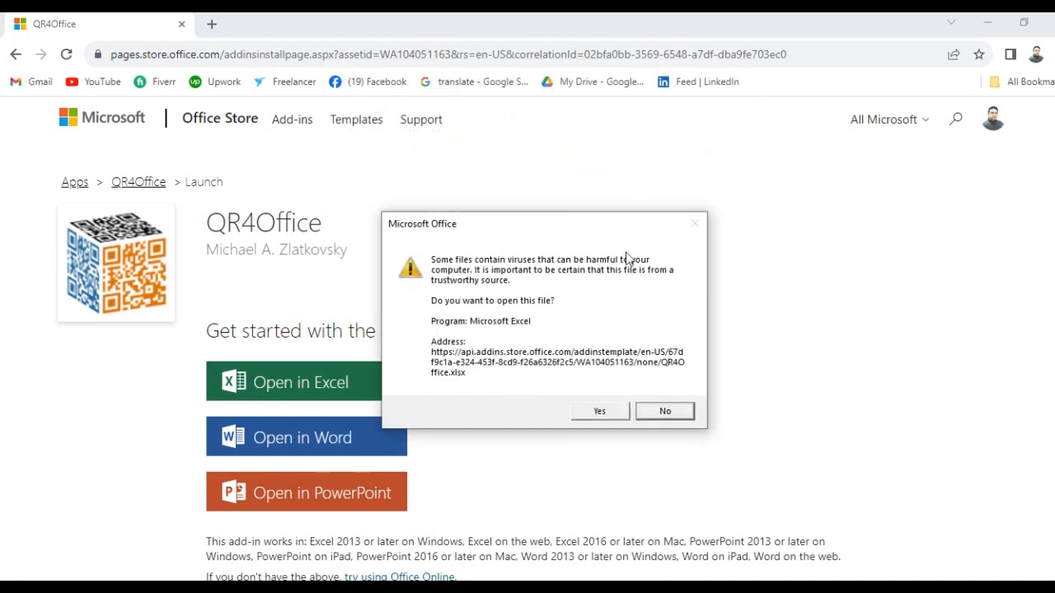
{"action": "left_click", "coordinate": [601, 412]}
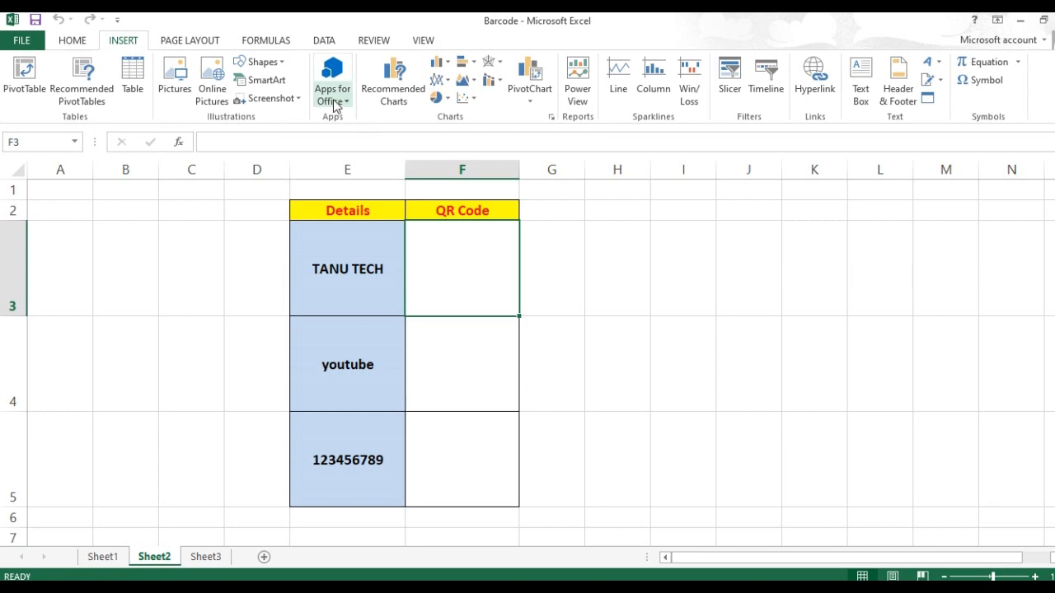
- Insert the QR4Office add-in from Apps for Office into the workbook
{"action": "left_click", "coordinate": [333, 103]}
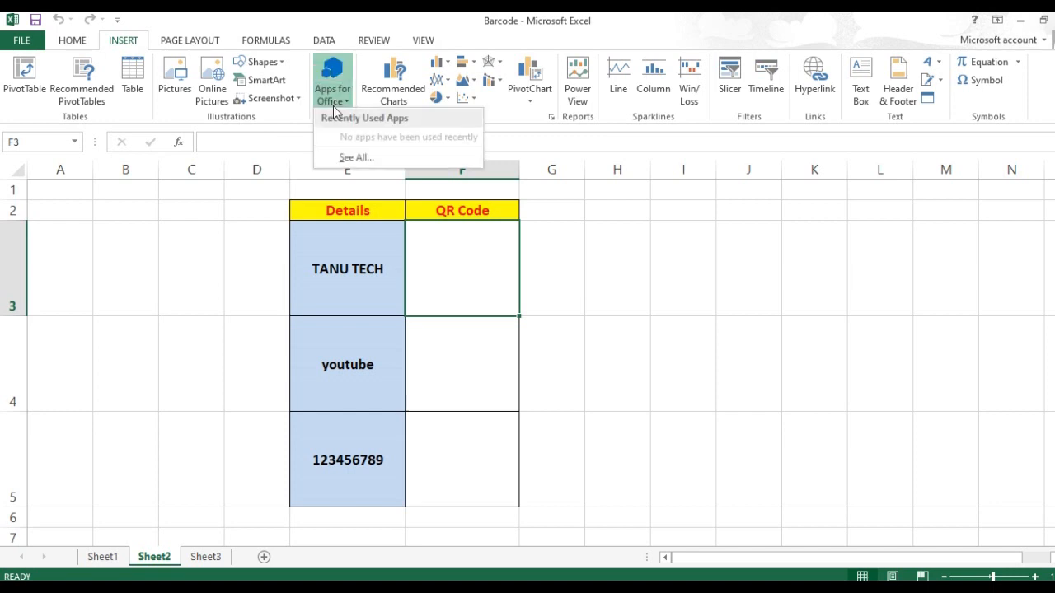
{"action": "left_click", "coordinate": [368, 160]}
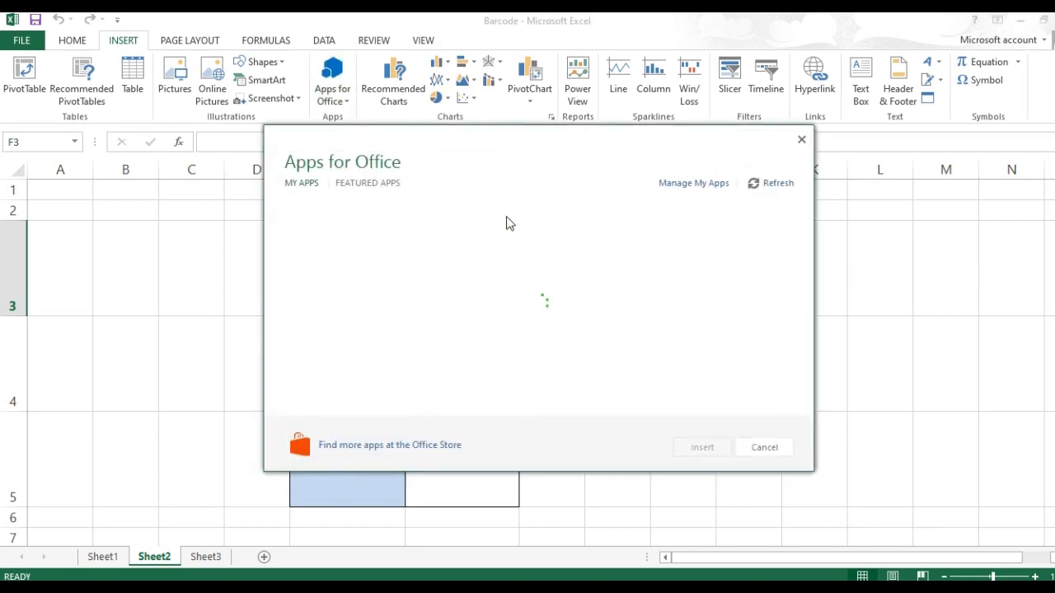
{"action": "left_click", "coordinate": [347, 215]}
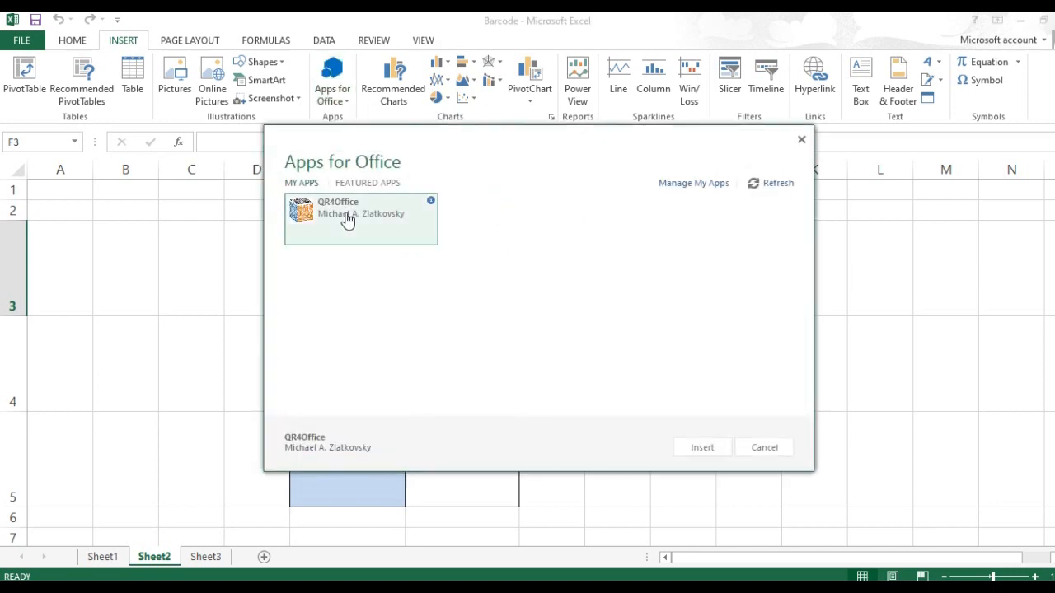
{"action": "left_click", "coordinate": [699, 448]}
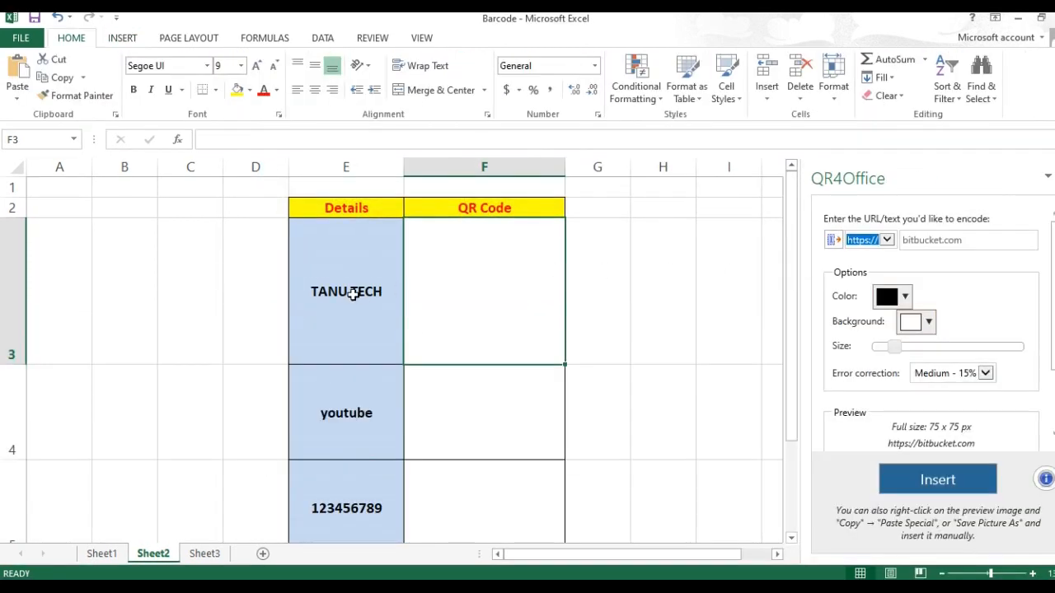
- Set QR4Office to custom text TANU TECH, then dismiss the insertion error
{"action": "left_click", "coordinate": [889, 240]}
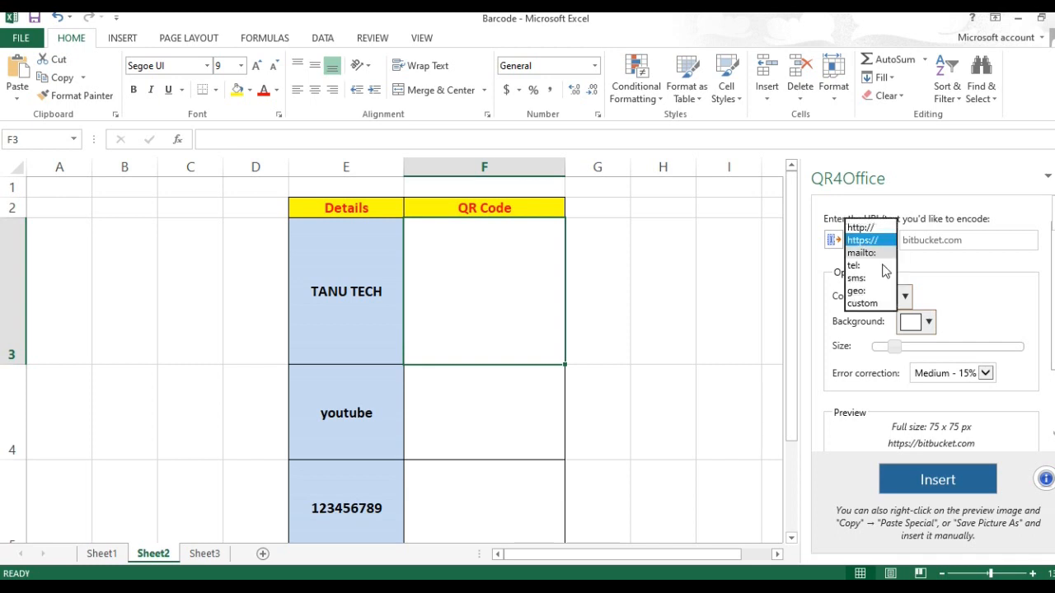
{"action": "left_click", "coordinate": [857, 301]}
{"action": "left_click", "coordinate": [945, 246]}
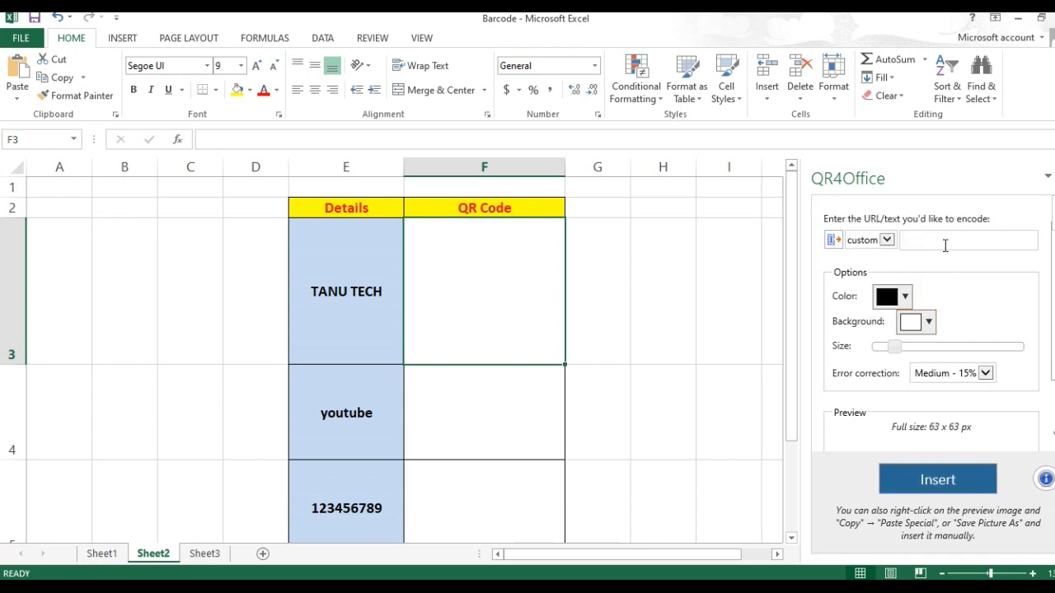
{"action": "type", "text": "TANU TECH"}
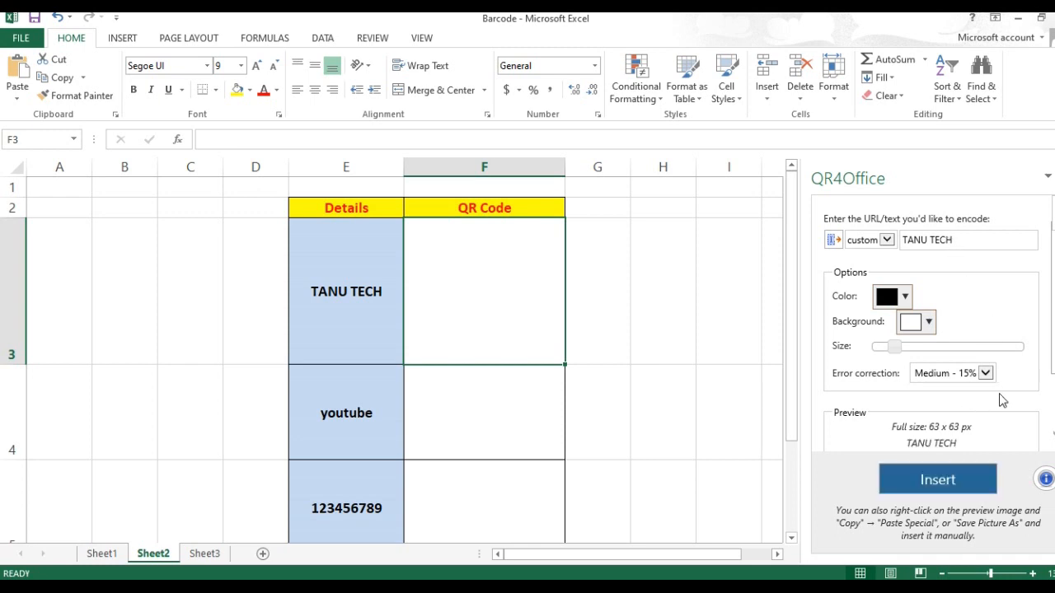
{"action": "scroll", "coordinate": [1012, 422], "scroll_direction": "down", "scroll_amount": 1}
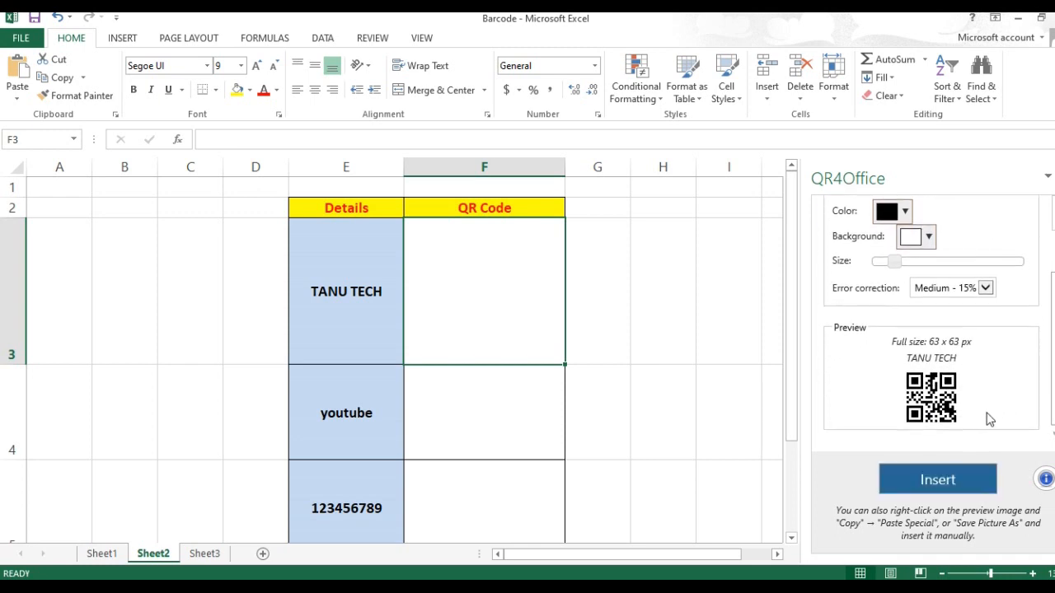
{"action": "left_click", "coordinate": [937, 480]}
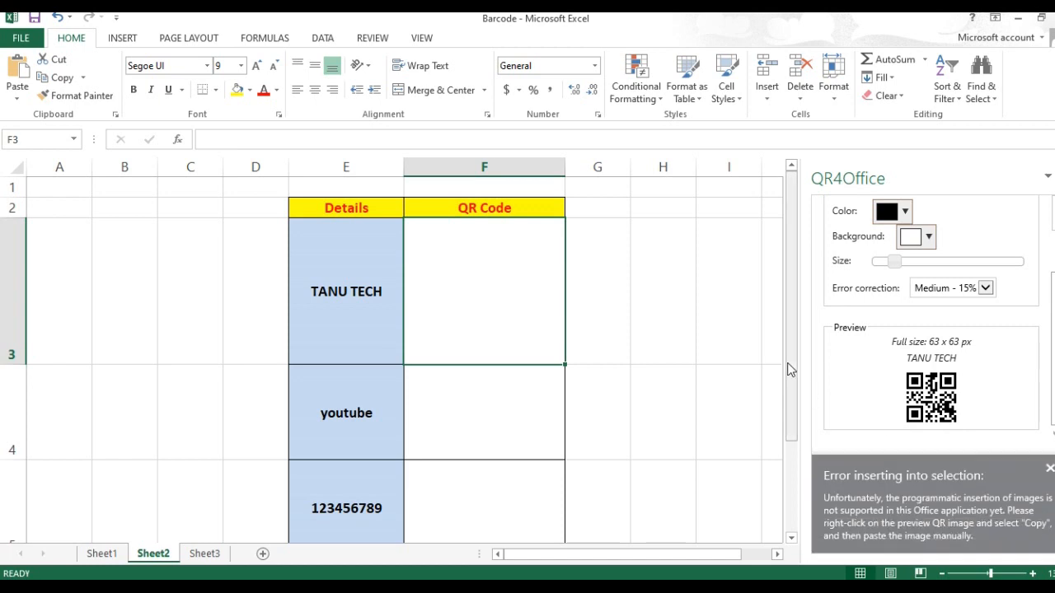
{"action": "left_click", "coordinate": [1050, 469]}
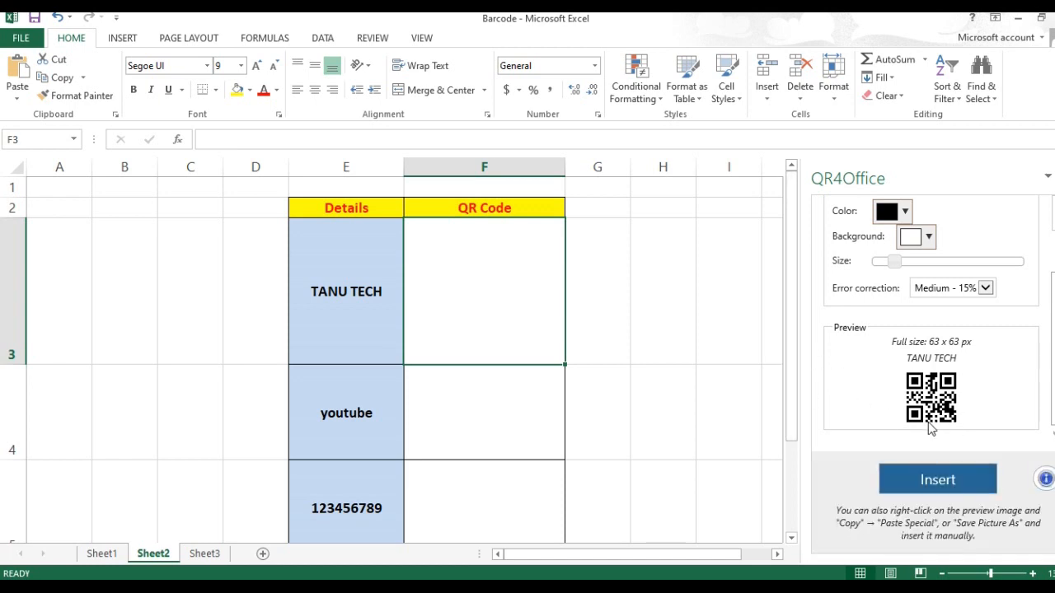
- Save the QR code preview as picture file 1, replacing the existing file
{"action": "right_click", "coordinate": [929, 394]}
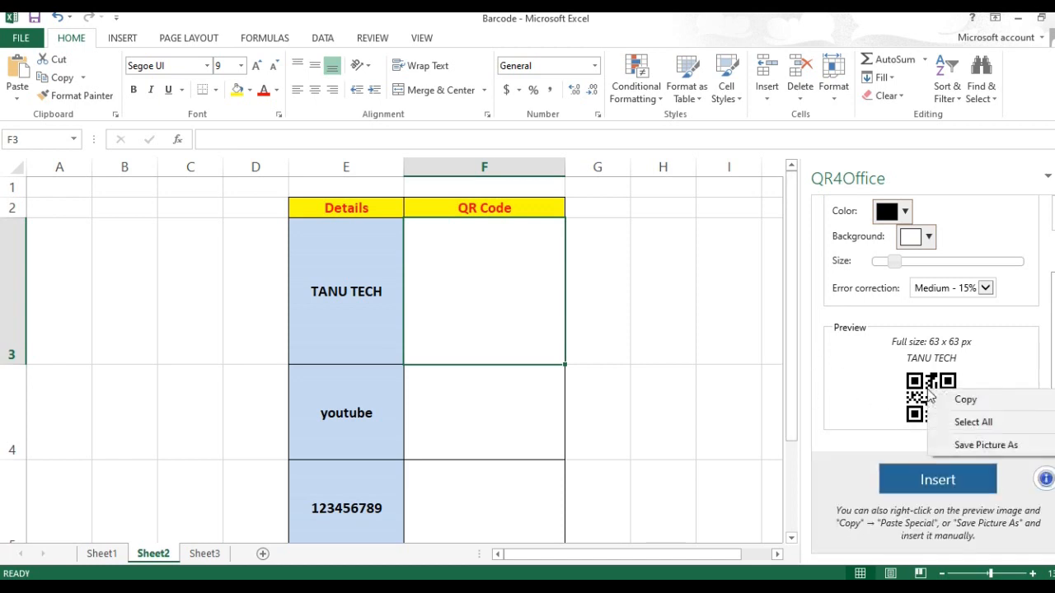
{"action": "left_click", "coordinate": [985, 443]}
{"action": "left_click", "coordinate": [198, 145]}
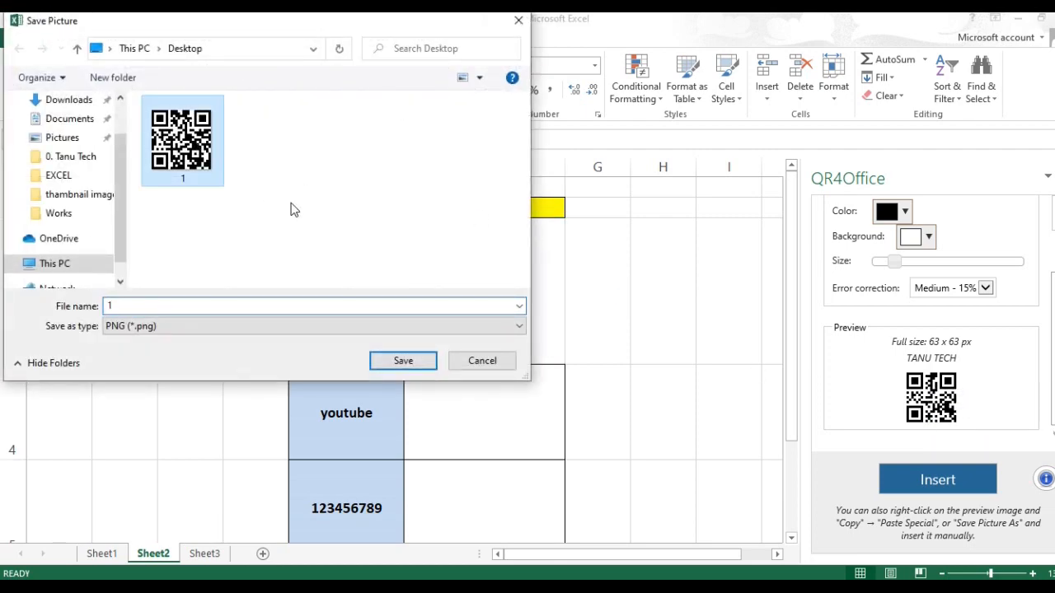
{"action": "left_click", "coordinate": [403, 360]}
{"action": "left_click", "coordinate": [568, 305]}
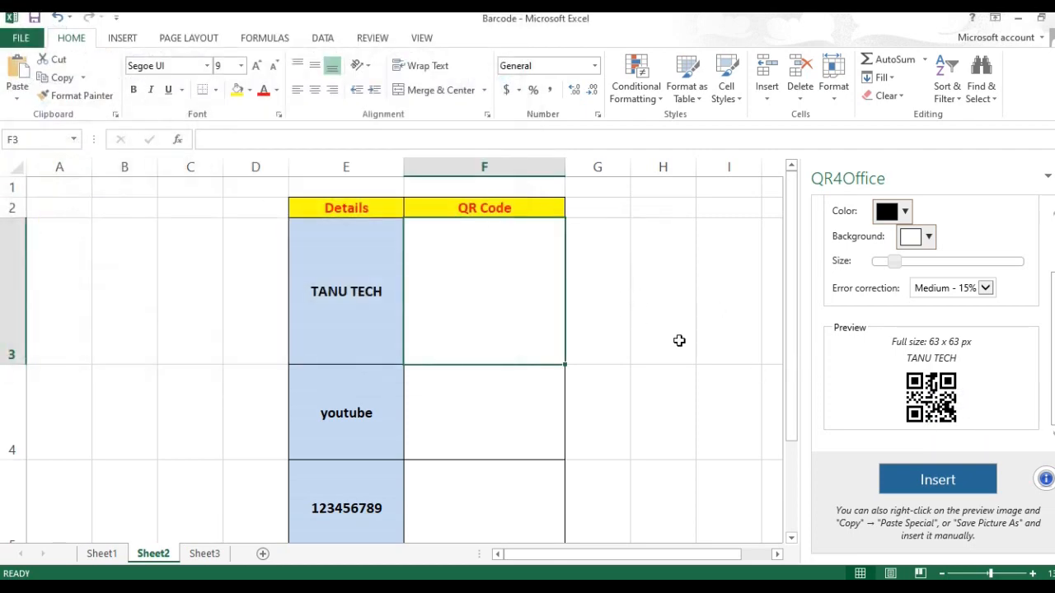
- Insert picture 1 into F3, enlarging and centring it in the cell
{"action": "left_click", "coordinate": [122, 38]}
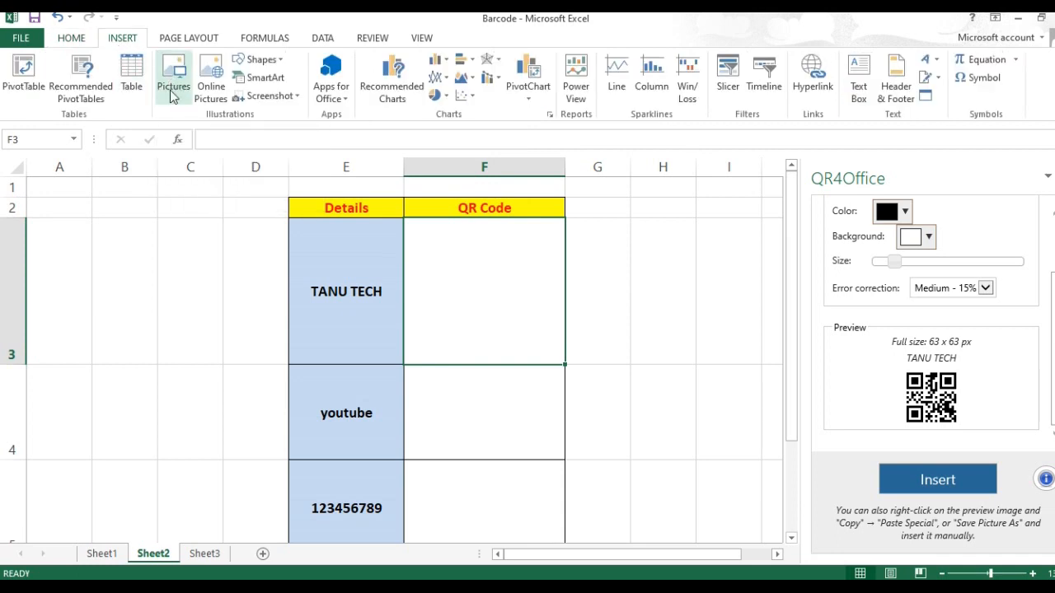
{"action": "left_click", "coordinate": [173, 95]}
{"action": "left_click", "coordinate": [219, 163]}
{"action": "left_click", "coordinate": [401, 360]}
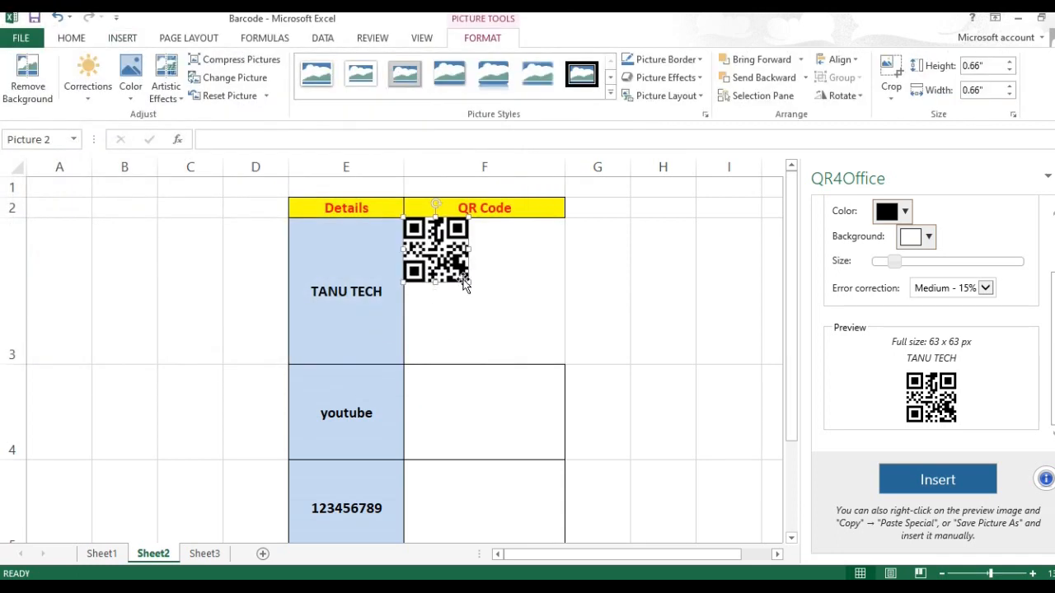
{"action": "left_click_drag", "start_coordinate": [470, 283], "coordinate": [527, 338]}
{"action": "left_click_drag", "start_coordinate": [479, 300], "coordinate": [494, 309]}
{"action": "left_click", "coordinate": [603, 320]}
{"action": "left_click", "coordinate": [378, 415]}
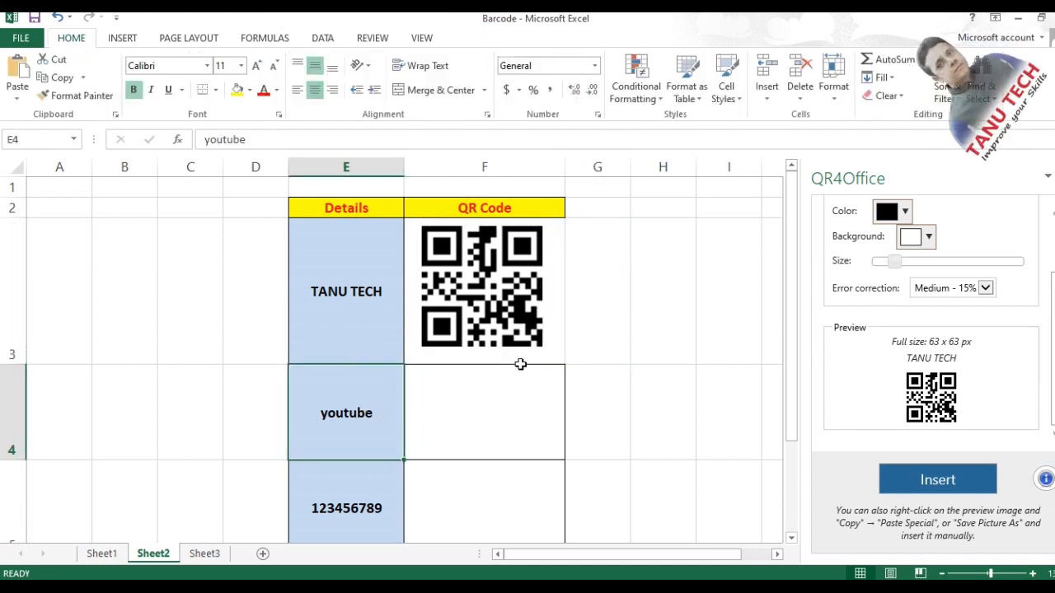
{"action": "scroll", "coordinate": [896, 239], "scroll_direction": "up", "scroll_amount": 2}
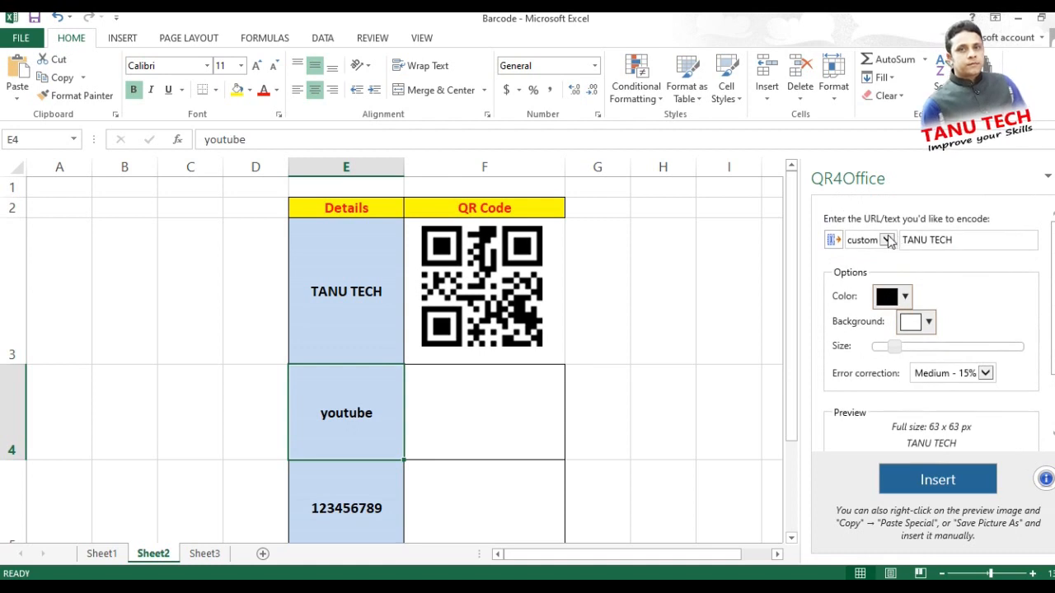
{"action": "left_click", "coordinate": [886, 240]}
{"action": "left_click", "coordinate": [862, 176]}
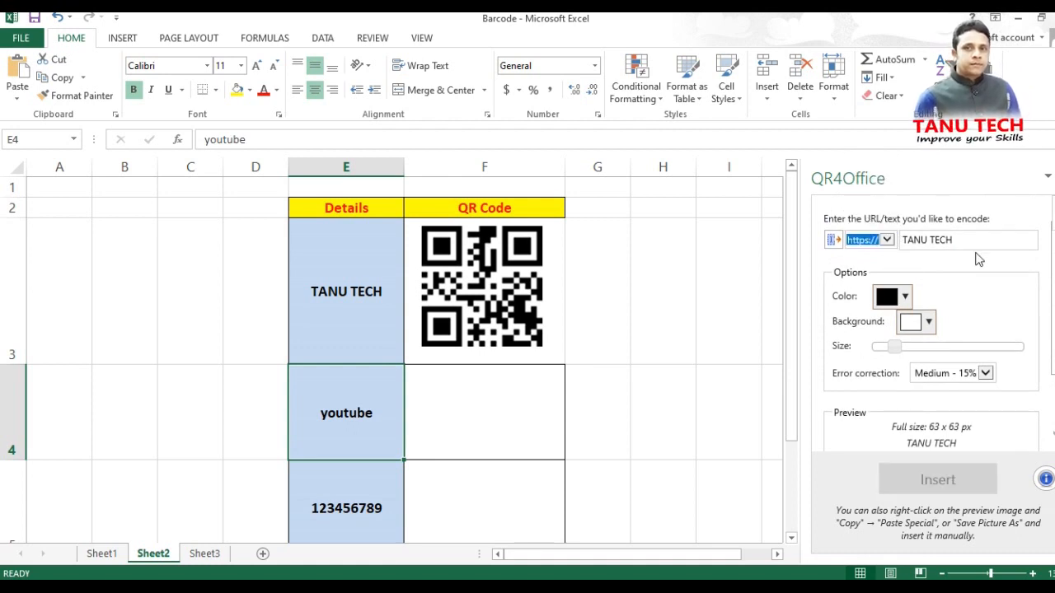
{"action": "left_click", "coordinate": [961, 241]}
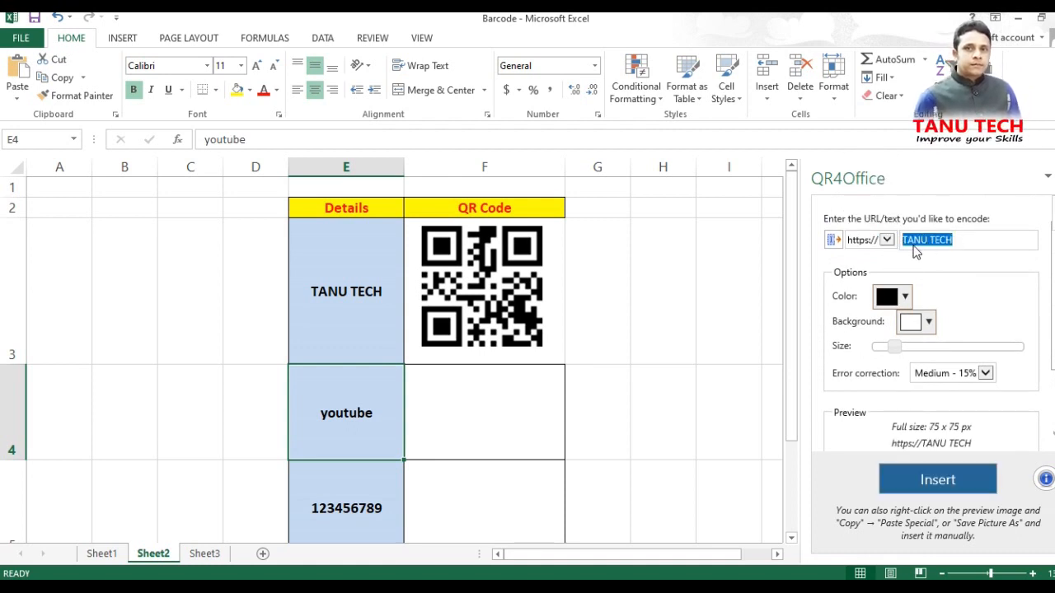
{"action": "type", "text": "youtube"}
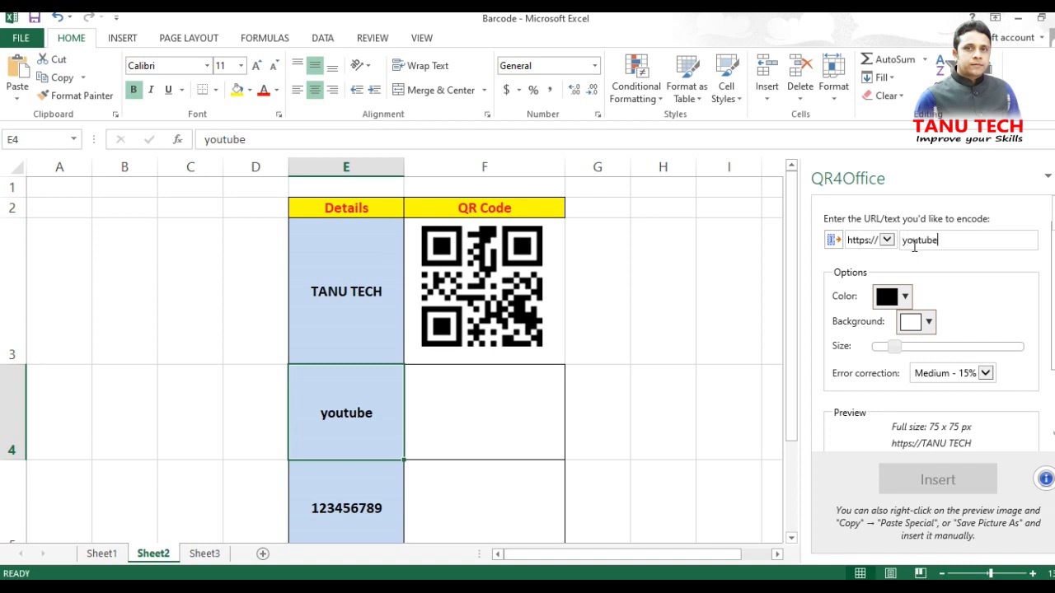
{"action": "type", "text": ".com"}
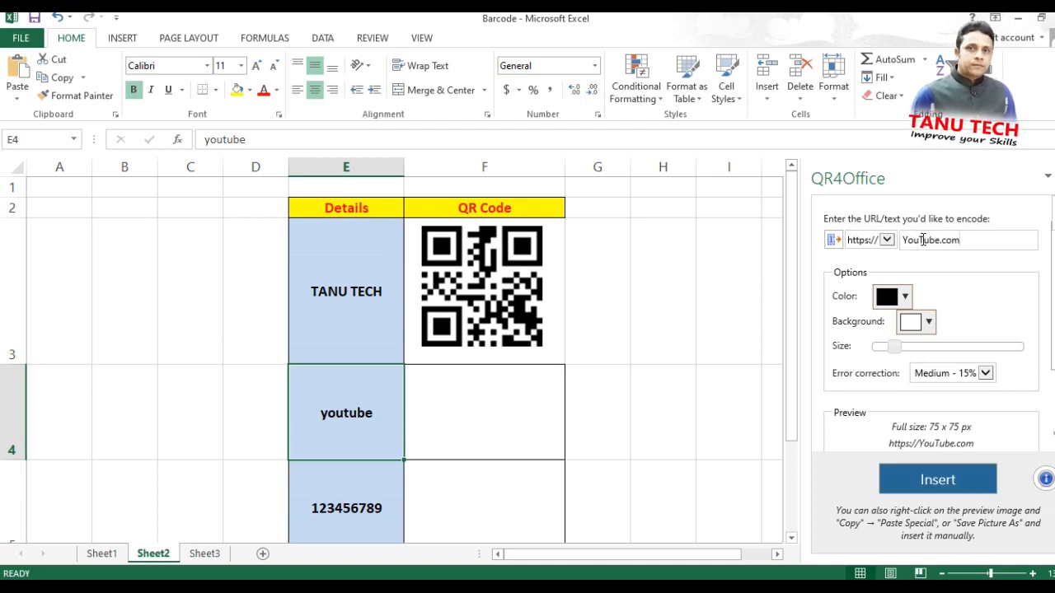
{"action": "left_click", "coordinate": [924, 240]}
{"action": "key", "text": "BackSpace"}
{"action": "key", "text": "BackSpace"}
{"action": "key", "text": "BackSpace"}
{"action": "key", "text": "BackSpace"}
{"action": "type", "text": "yout"}
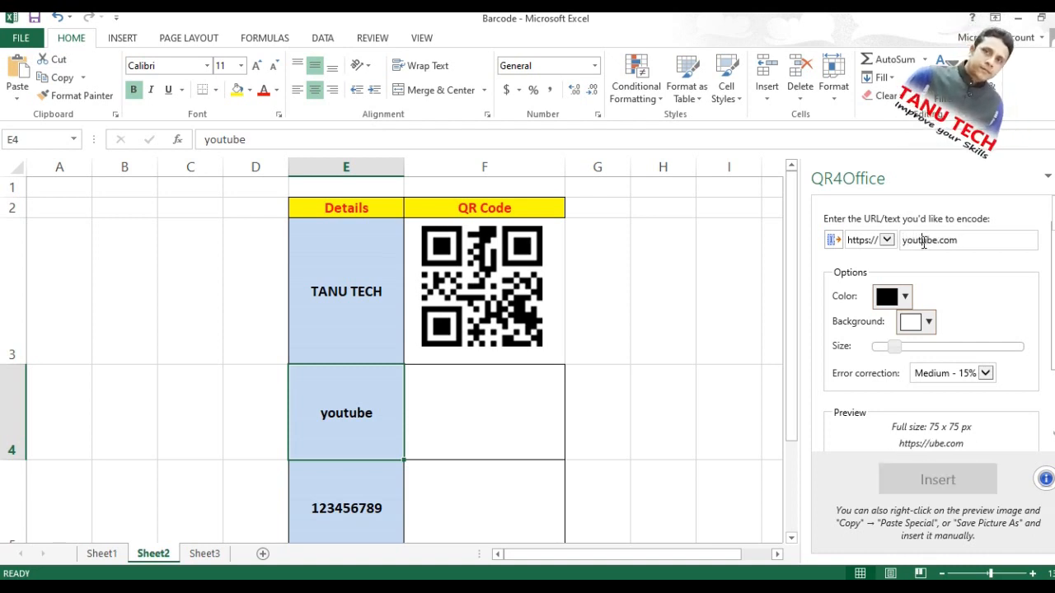
{"action": "type", "text": "t"}
{"action": "key", "text": "BackSpace"}
{"action": "left_click", "coordinate": [976, 240]}
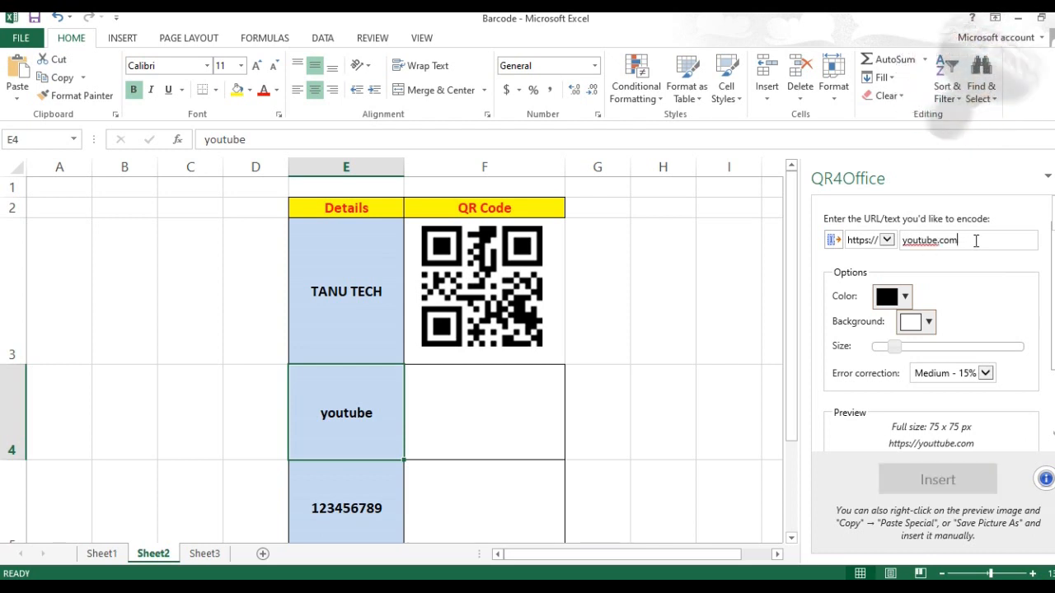
{"action": "scroll", "coordinate": [999, 445], "scroll_direction": "down", "scroll_amount": 2}
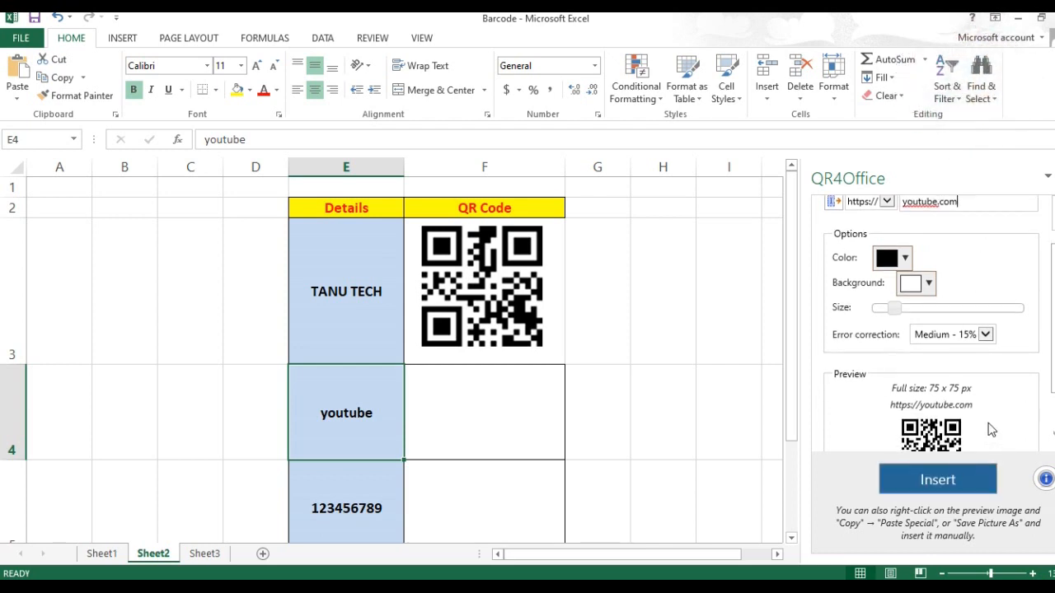
- Attempt inserting into F4, then save the youtube QR preview to the Desktop as picture 2
{"action": "left_click", "coordinate": [500, 412]}
{"action": "left_click", "coordinate": [947, 482]}
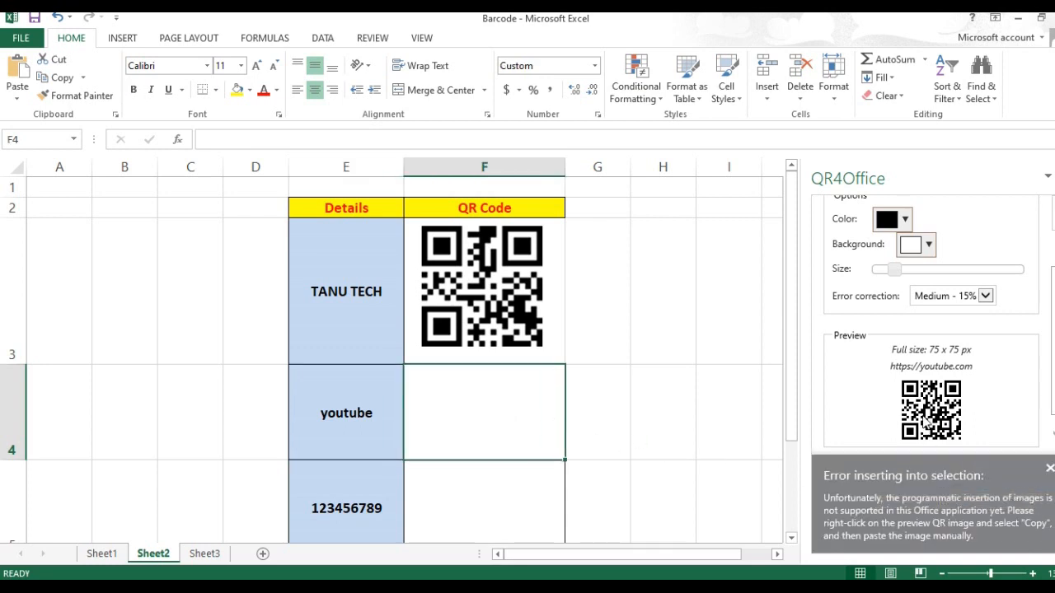
{"action": "left_click", "coordinate": [1050, 470]}
{"action": "right_click", "coordinate": [946, 415]}
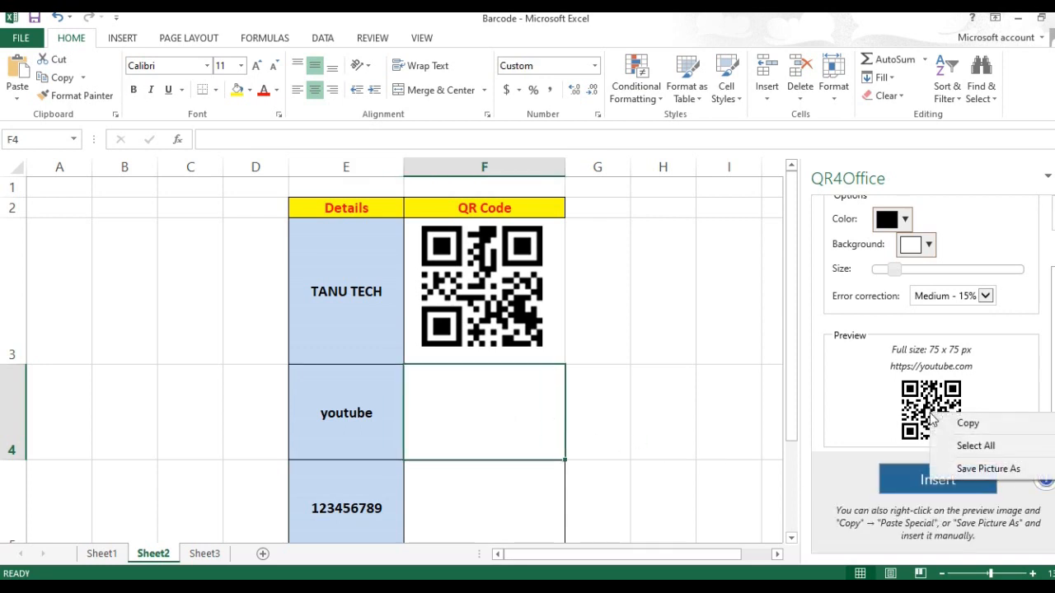
{"action": "left_click", "coordinate": [985, 469]}
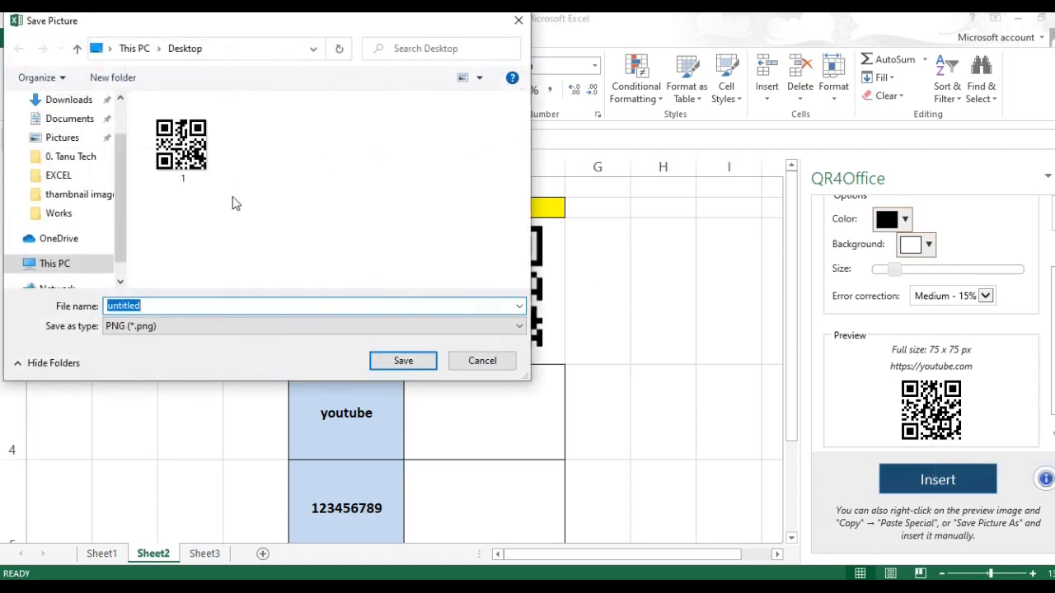
{"action": "type", "text": "2"}
{"action": "left_click", "coordinate": [403, 360]}
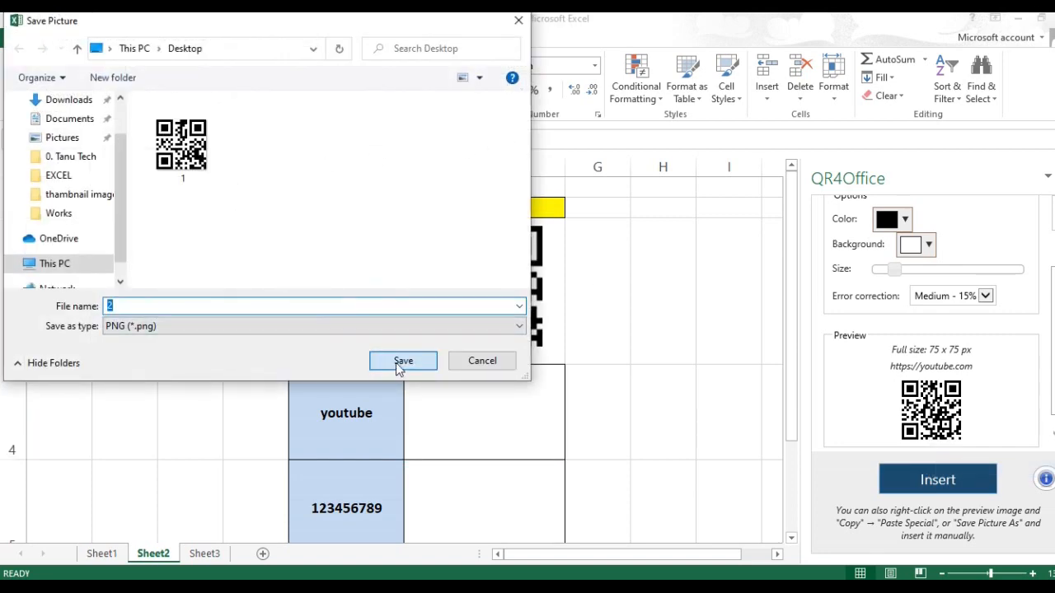
{"action": "scroll", "coordinate": [876, 284], "scroll_direction": "up", "scroll_amount": 2}
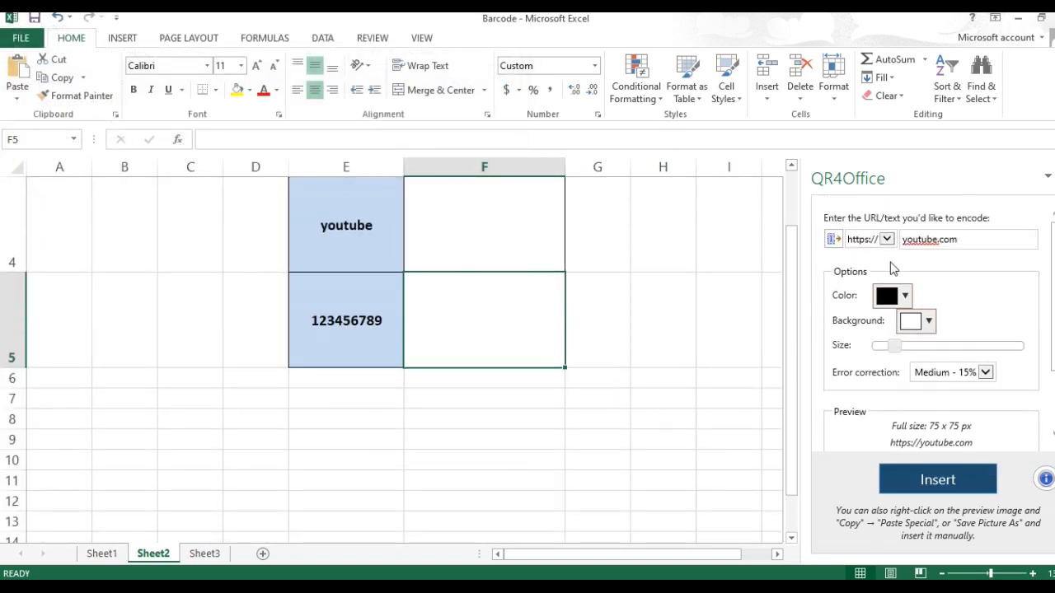
- Switch QR4Office to the custom prefix and replace the text with 123456789
{"action": "left_click", "coordinate": [857, 240]}
{"action": "left_click", "coordinate": [863, 303]}
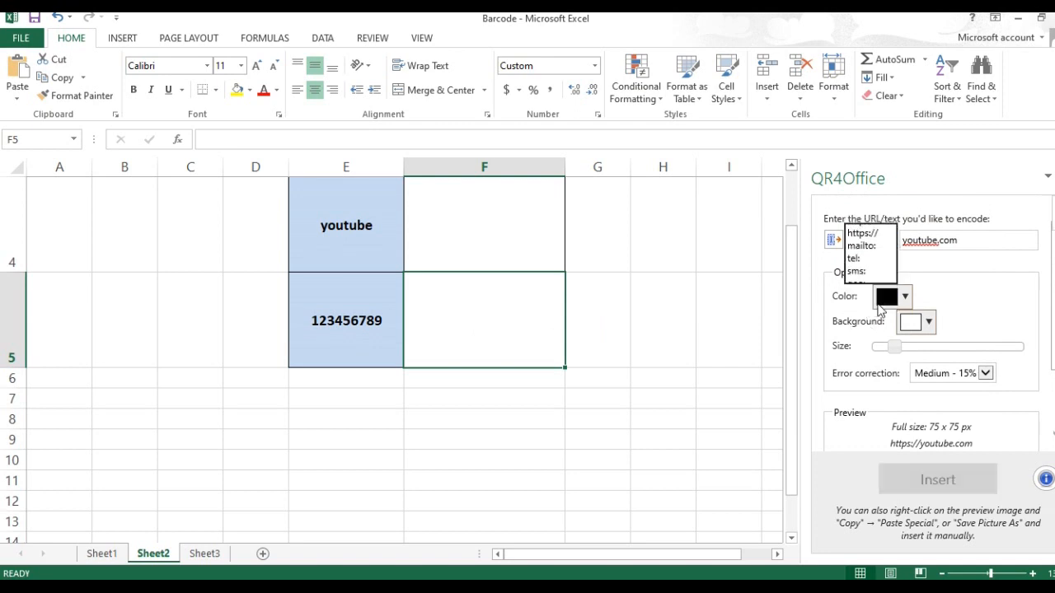
{"action": "double_click", "coordinate": [926, 240]}
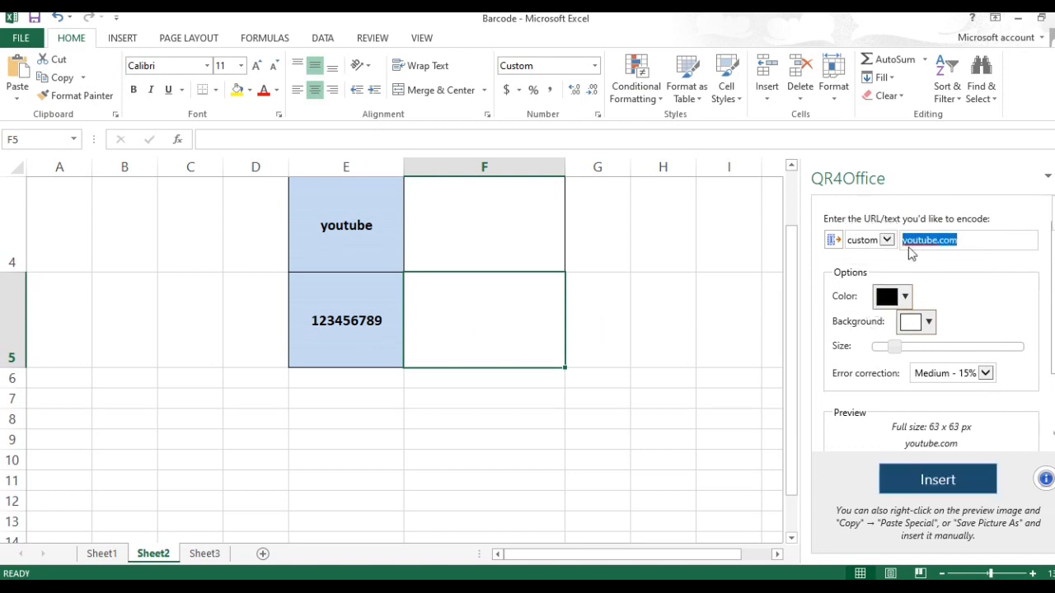
{"action": "type", "text": "123456789"}
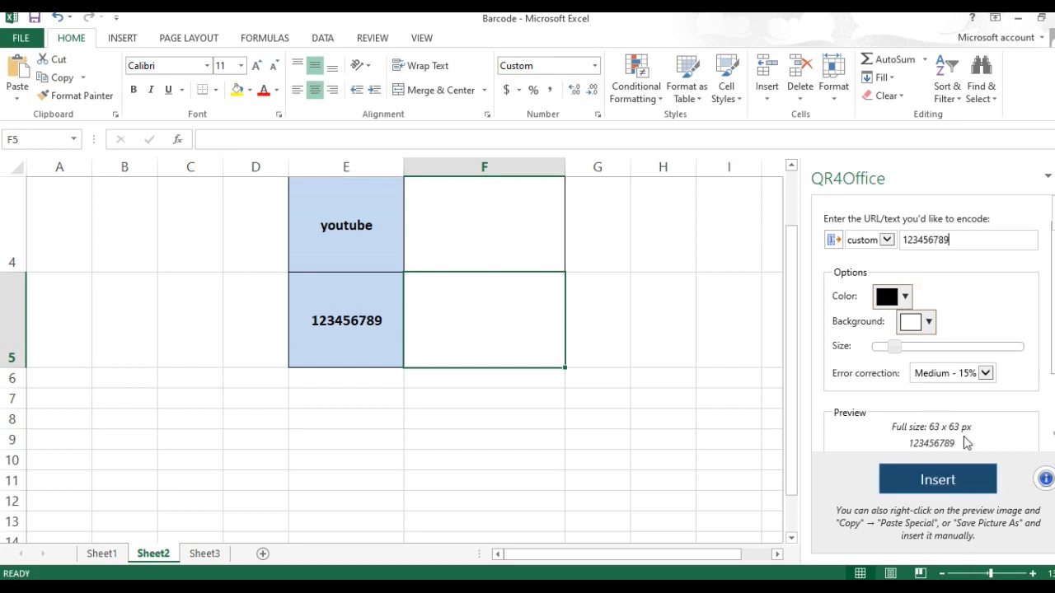
- Save the 123456789 QR preview to the Desktop as picture file 3
{"action": "scroll", "coordinate": [948, 407], "scroll_direction": "down", "scroll_amount": 1}
{"action": "scroll", "coordinate": [942, 403], "scroll_direction": "down", "scroll_amount": 1}
{"action": "right_click", "coordinate": [946, 408]}
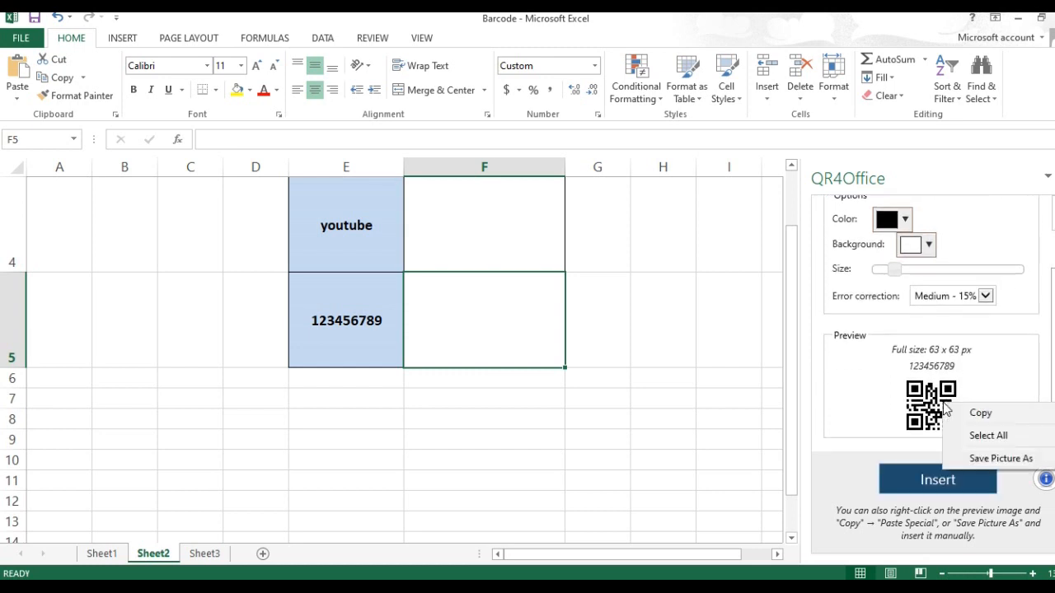
{"action": "left_click", "coordinate": [1001, 459]}
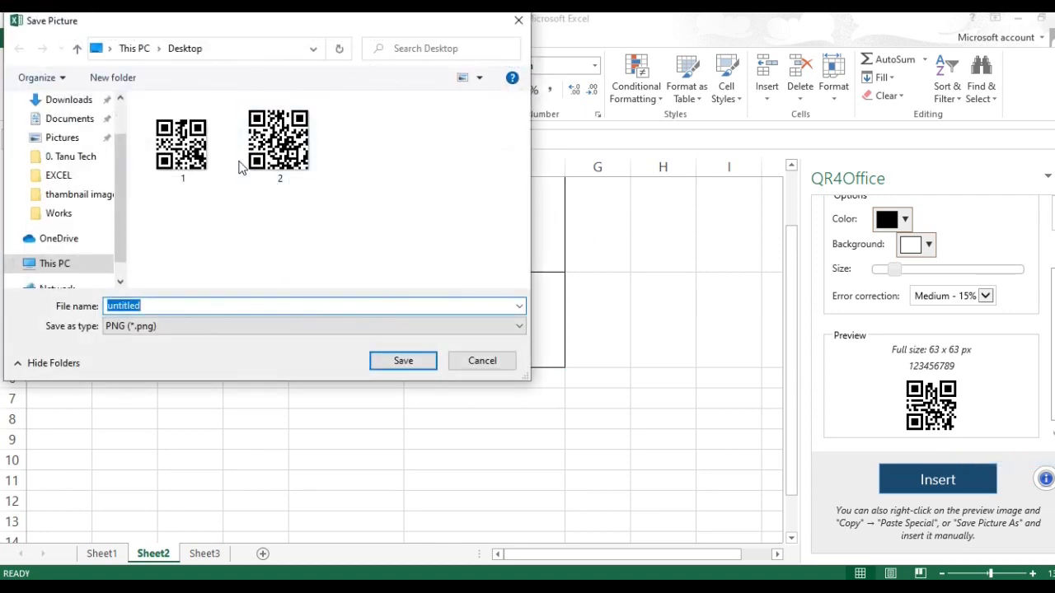
{"action": "type", "text": "3"}
{"action": "left_click", "coordinate": [391, 361]}
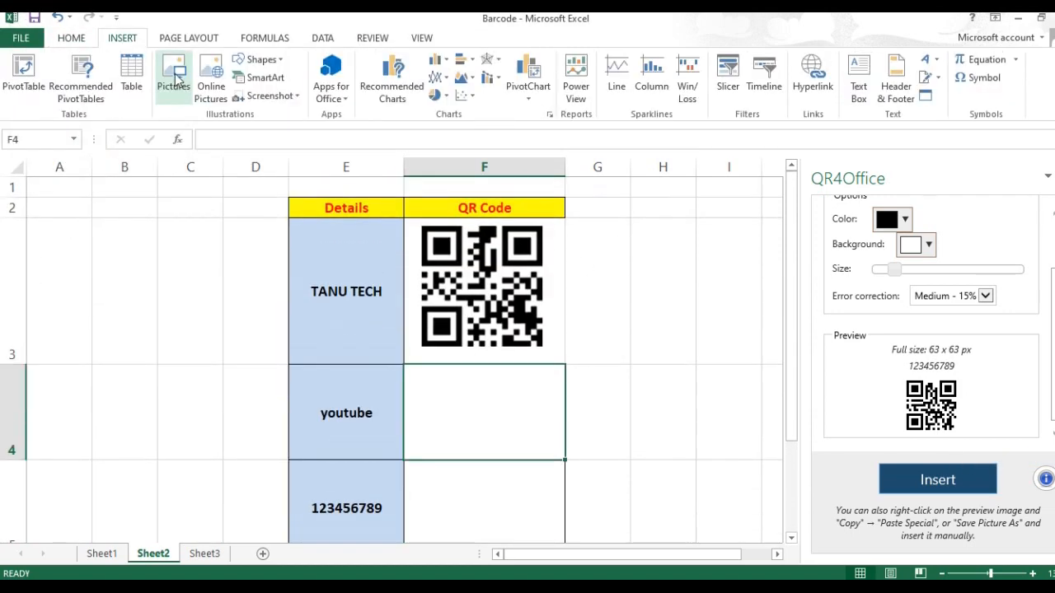
- Insert QR picture 2 into F4 and QR picture 3 into F5
{"action": "left_click", "coordinate": [172, 82]}
{"action": "left_click", "coordinate": [278, 141]}
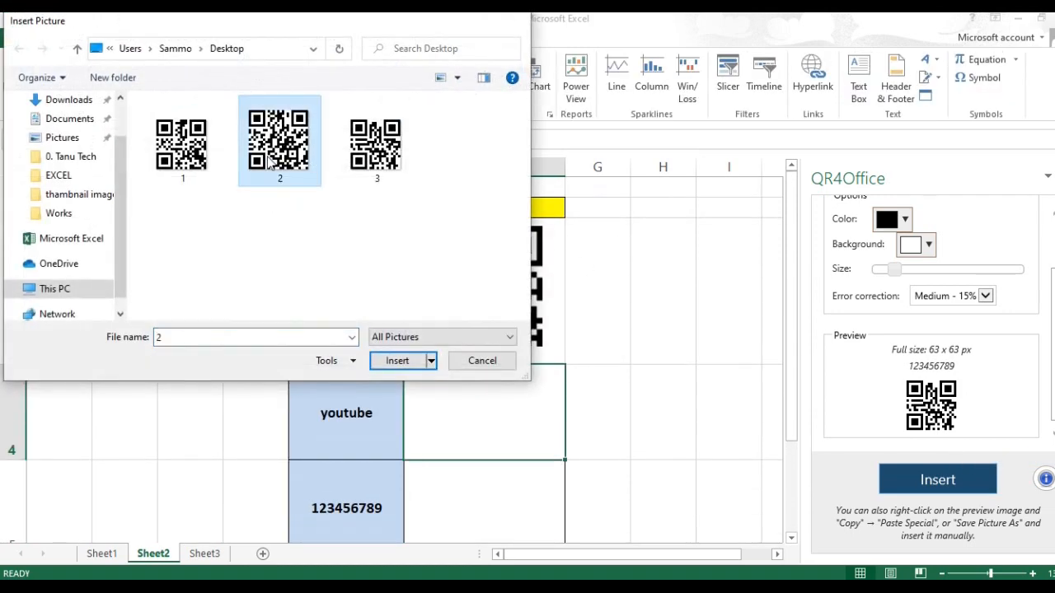
{"action": "left_click", "coordinate": [405, 360]}
{"action": "left_click", "coordinate": [481, 496]}
{"action": "left_click", "coordinate": [122, 37]}
{"action": "left_click", "coordinate": [173, 83]}
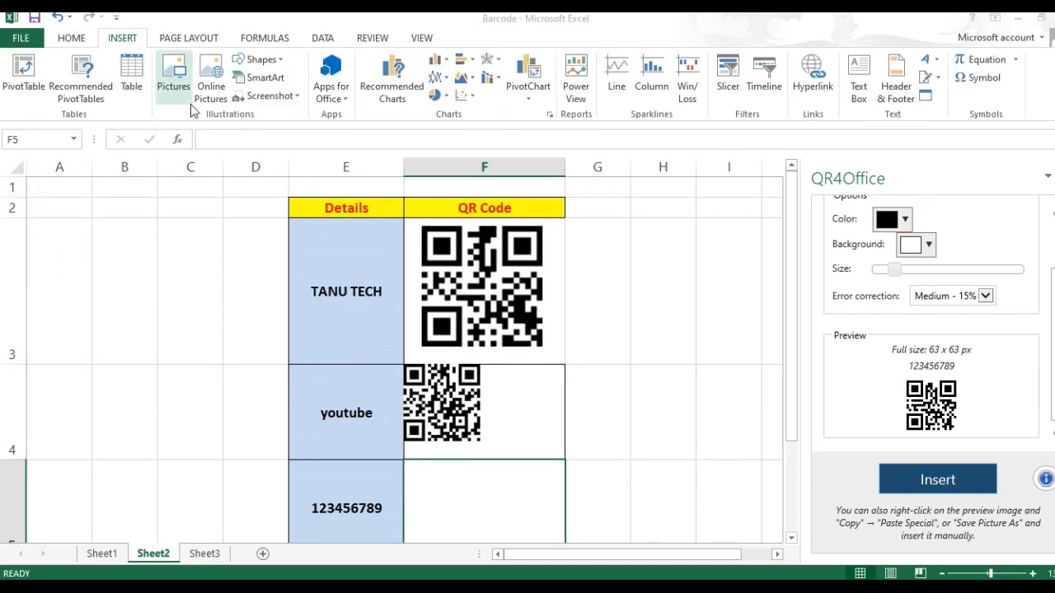
{"action": "left_click", "coordinate": [375, 169]}
{"action": "left_click", "coordinate": [397, 360]}
- Enlarge both QR images, make row 5 taller and narrow column F to fit the codes
{"action": "scroll", "coordinate": [537, 382], "scroll_direction": "up", "scroll_amount": 1}
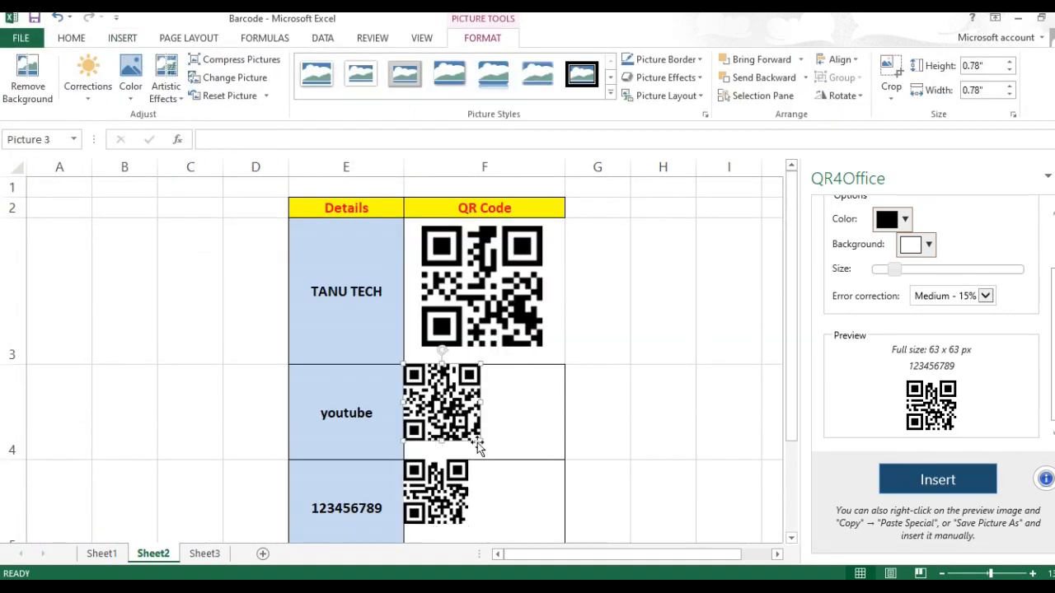
{"action": "left_click_drag", "start_coordinate": [482, 443], "coordinate": [514, 483]}
{"action": "left_click", "coordinate": [437, 492]}
{"action": "left_click_drag", "start_coordinate": [468, 524], "coordinate": [497, 544]}
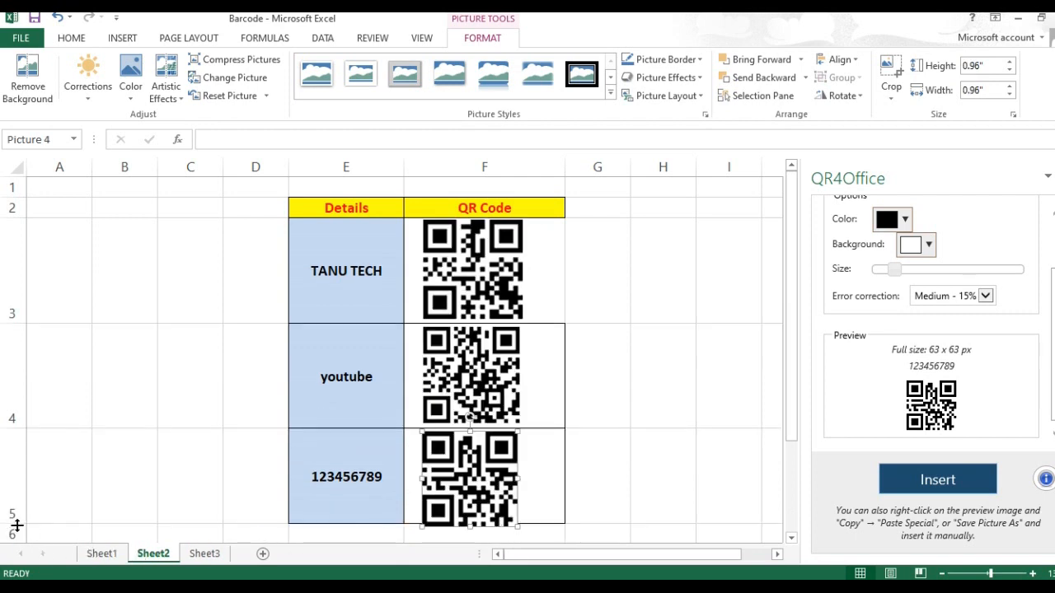
{"action": "left_click_drag", "start_coordinate": [16, 525], "coordinate": [17, 534]}
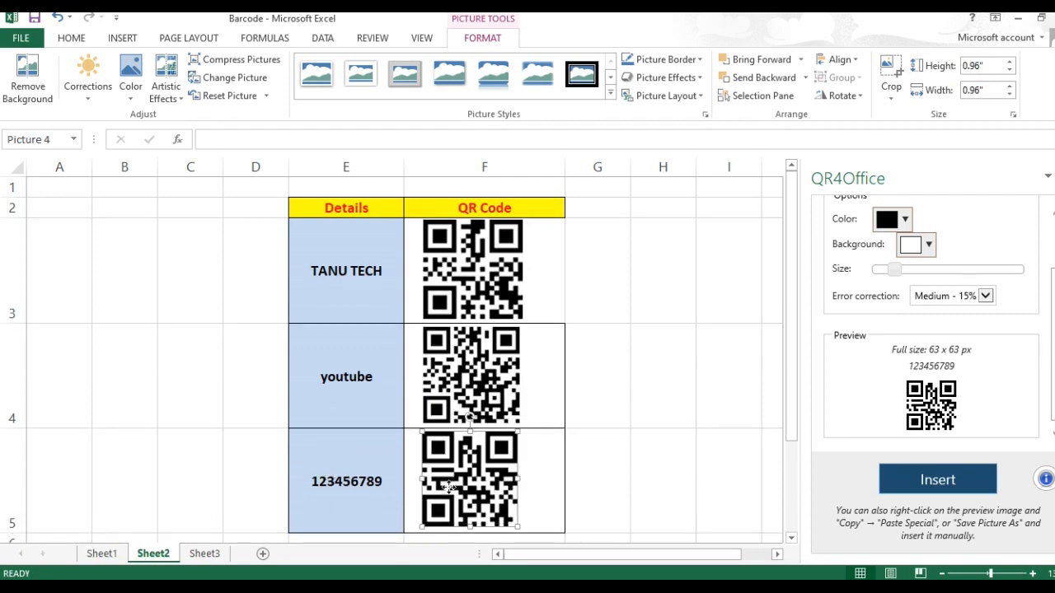
{"action": "left_click", "coordinate": [595, 221]}
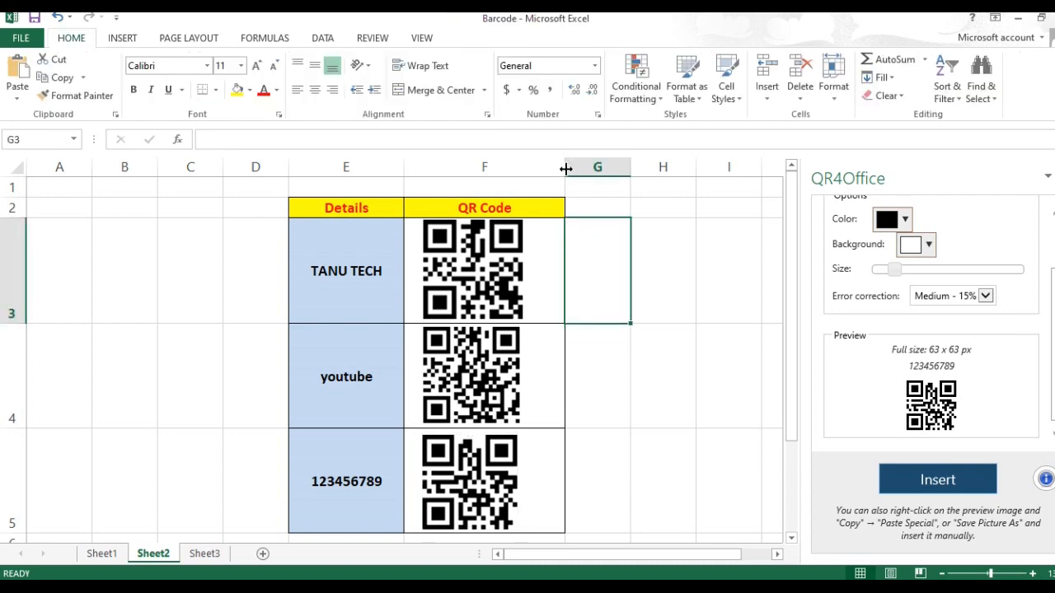
{"action": "left_click_drag", "start_coordinate": [565, 169], "coordinate": [563, 169]}
{"action": "left_click", "coordinate": [643, 482]}
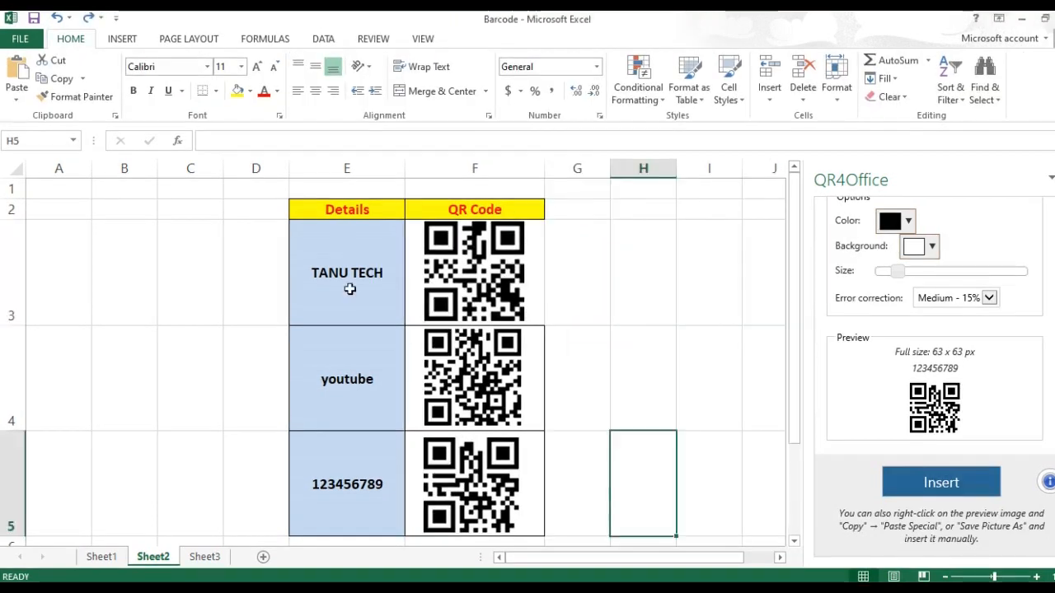
{"action": "left_click", "coordinate": [644, 256]}
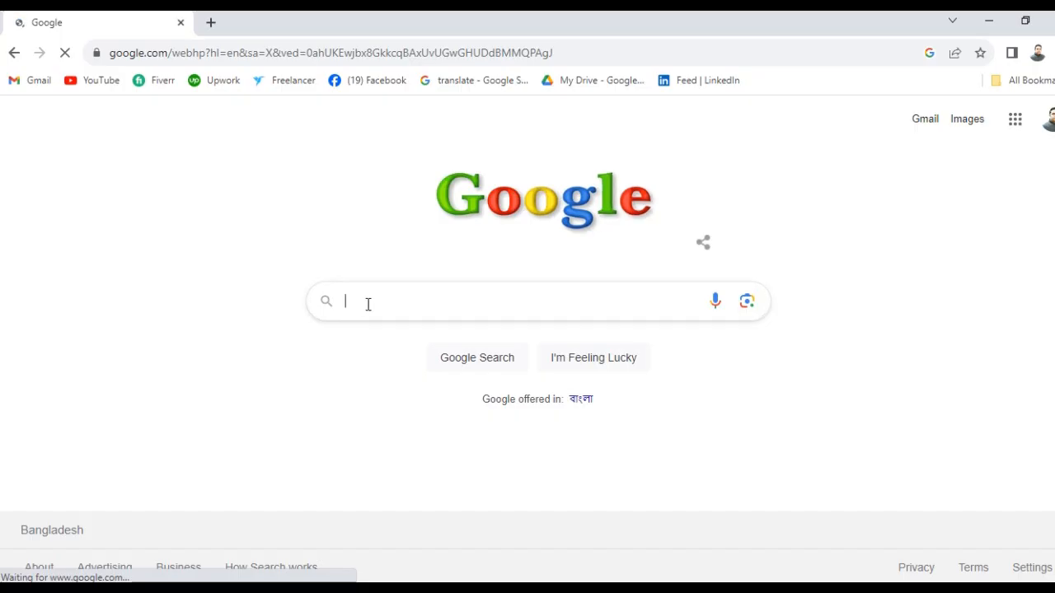
- Search Google for 'qr code check online' and open the Aspose QR Code Barcode Reader result in a new tab
{"action": "left_click", "coordinate": [369, 304]}
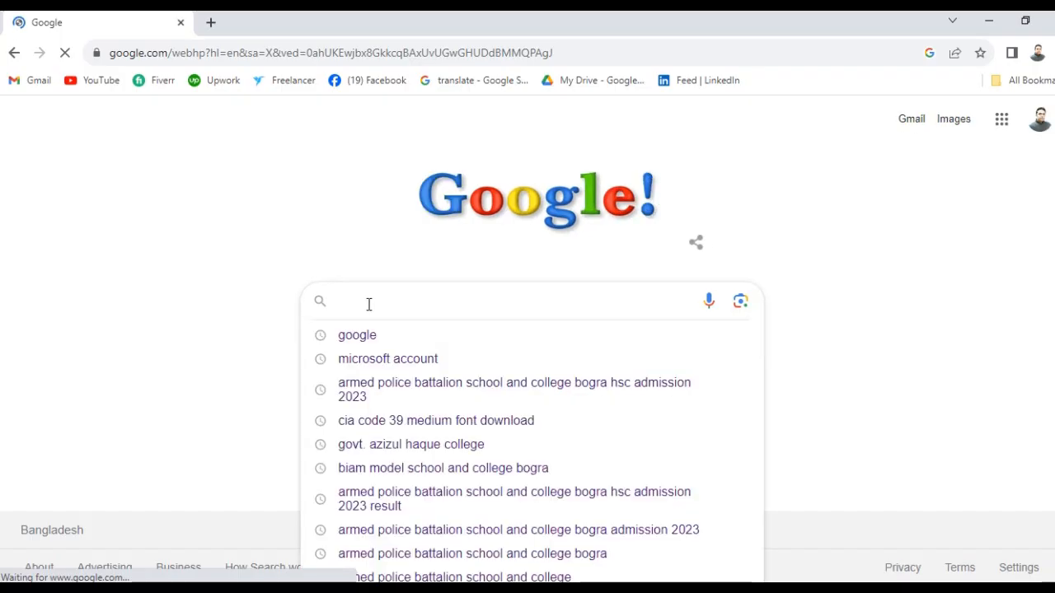
{"action": "type", "text": "qr c"}
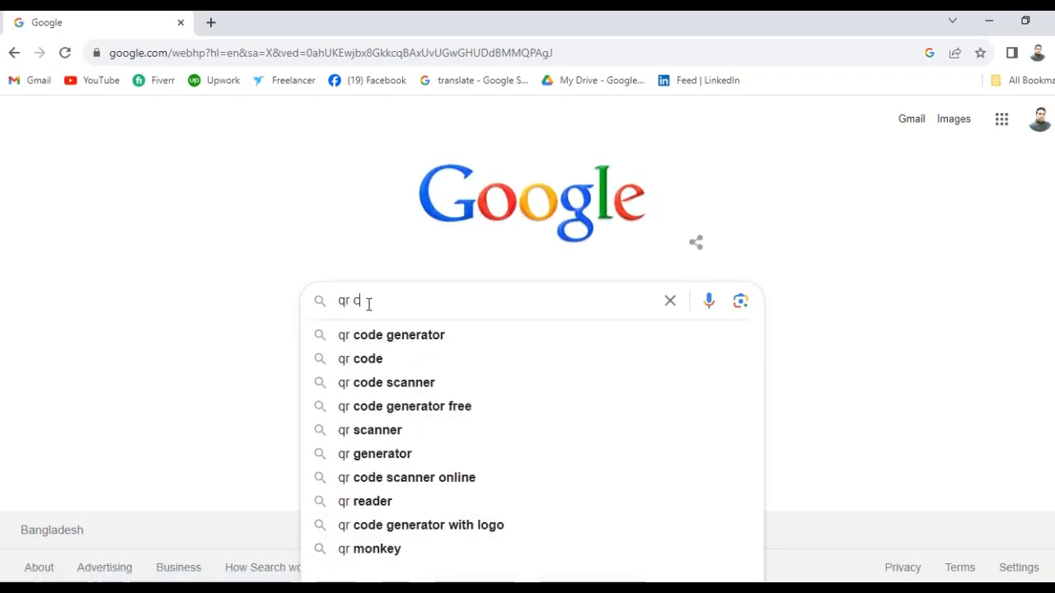
{"action": "type", "text": "ode check online"}
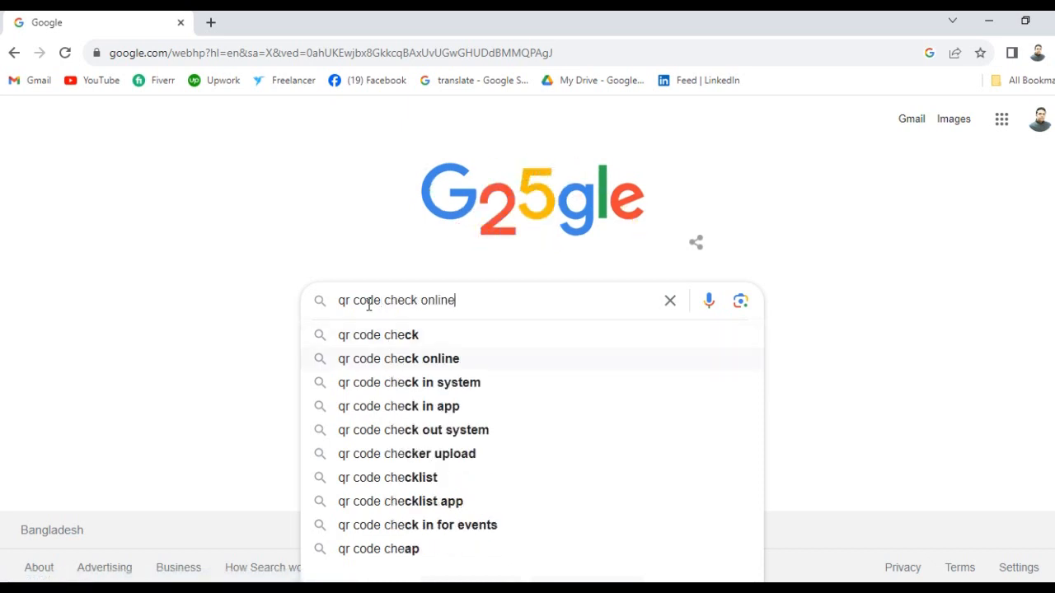
{"action": "key", "text": "Return"}
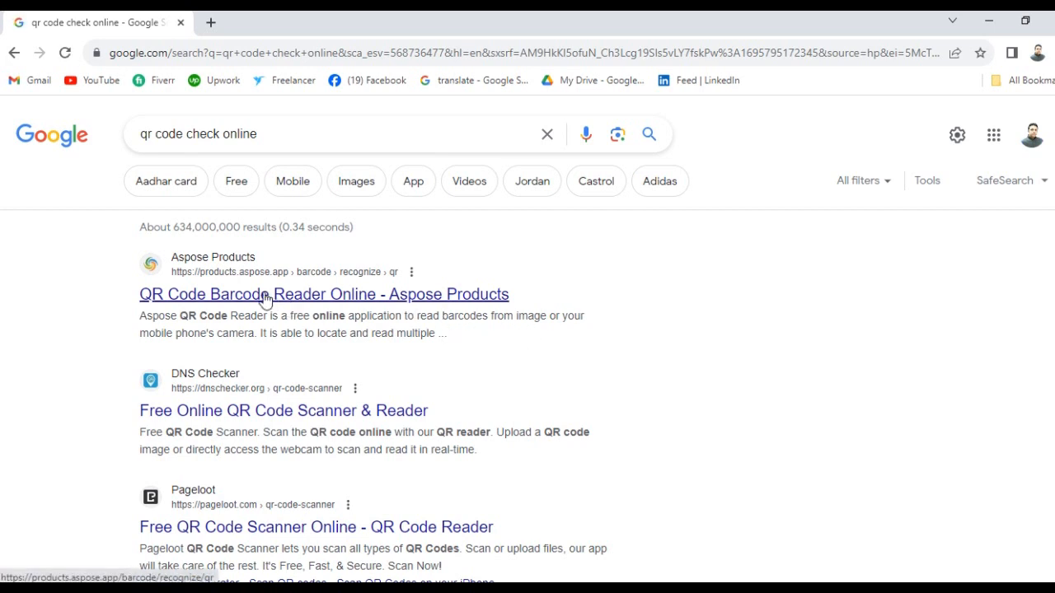
{"action": "middle_click", "coordinate": [236, 298]}
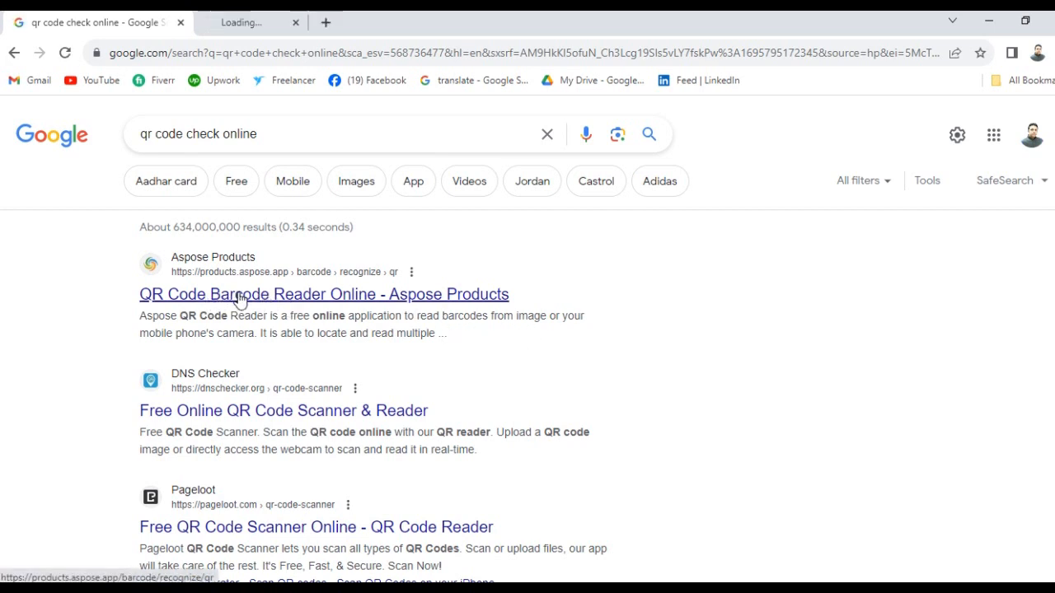
- Upload Desktop QR image 1 to Aspose and confirm it decodes as TANU TECH
{"action": "left_click", "coordinate": [277, 23]}
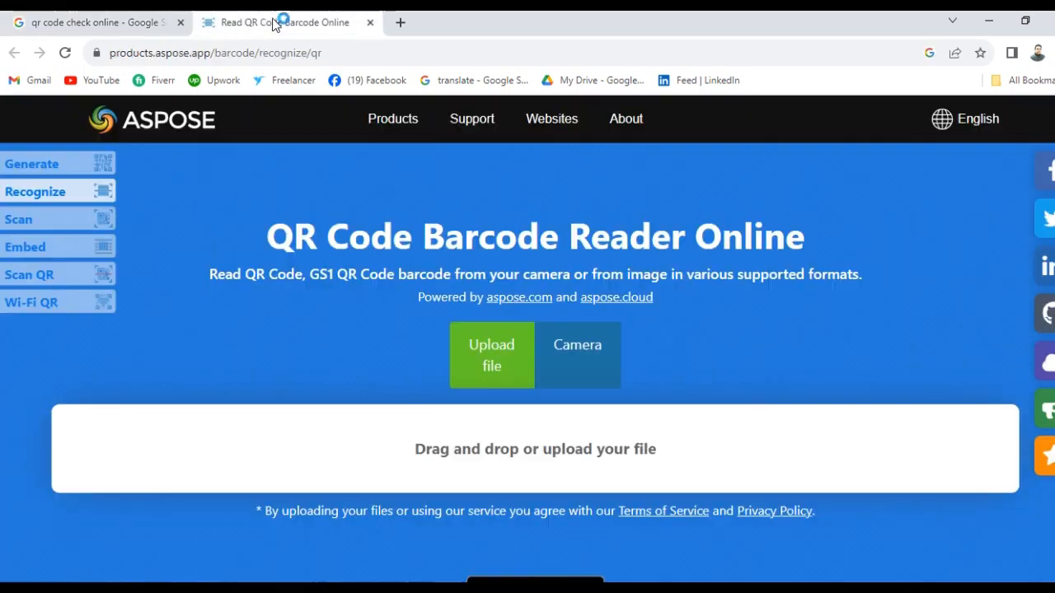
{"action": "scroll", "coordinate": [784, 338], "scroll_direction": "down", "scroll_amount": 1}
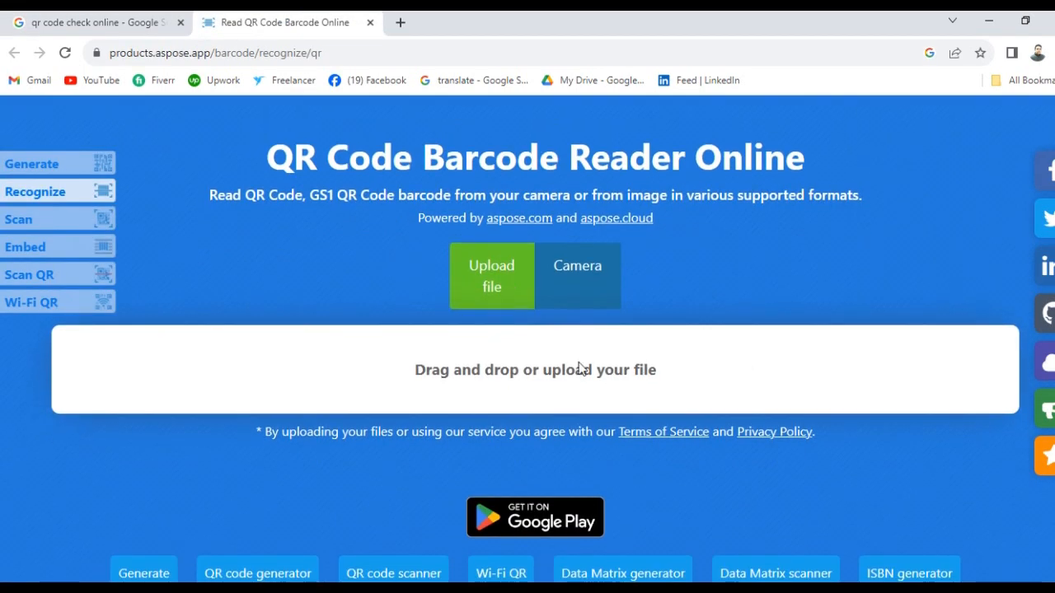
{"action": "left_click", "coordinate": [499, 287]}
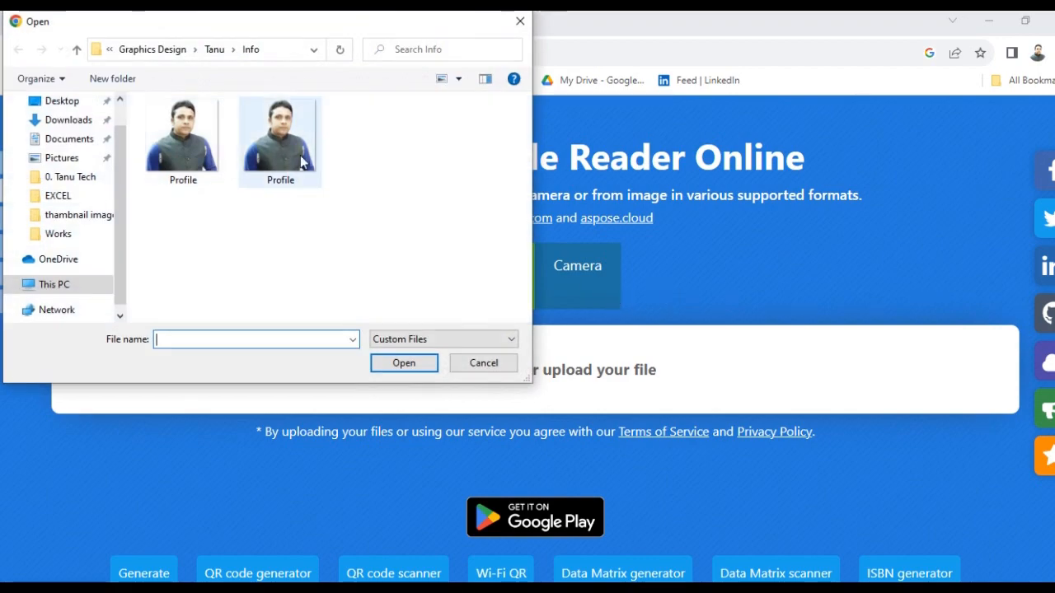
{"action": "left_click", "coordinate": [66, 102]}
{"action": "left_click", "coordinate": [182, 144]}
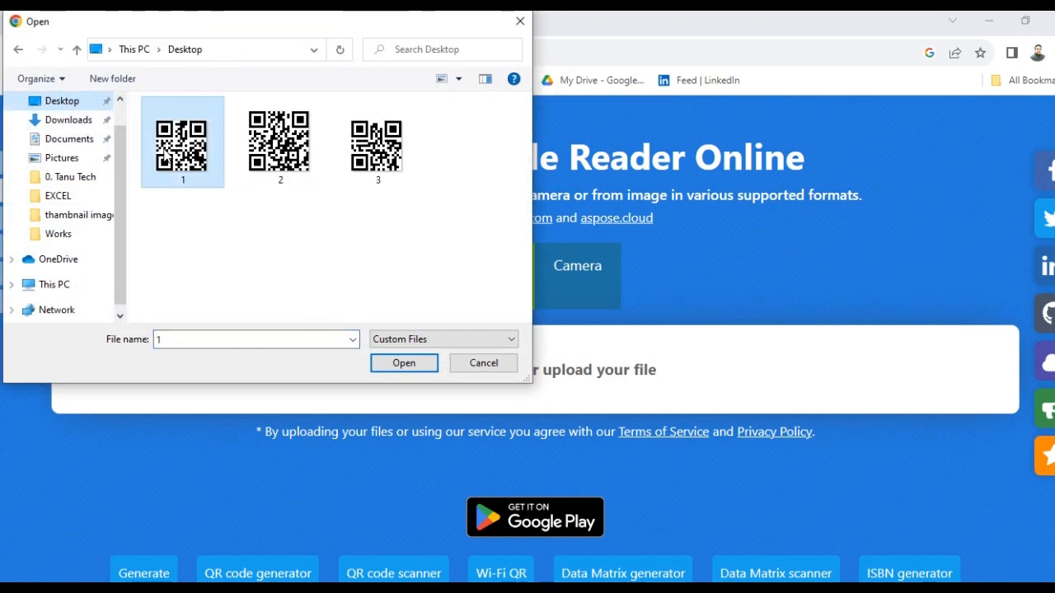
{"action": "left_click", "coordinate": [403, 363]}
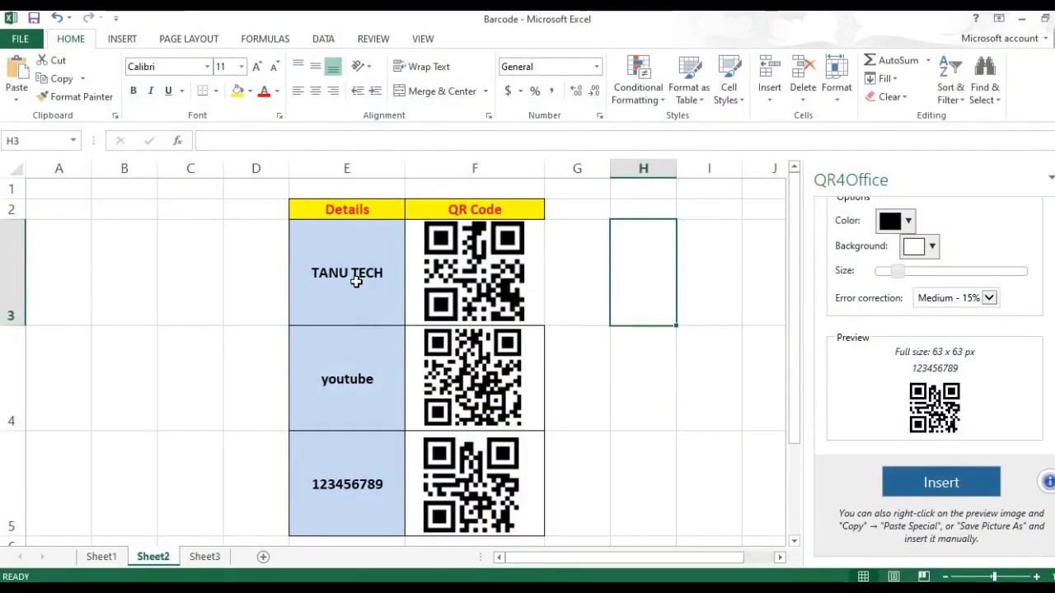
{"action": "left_click", "coordinate": [353, 278]}
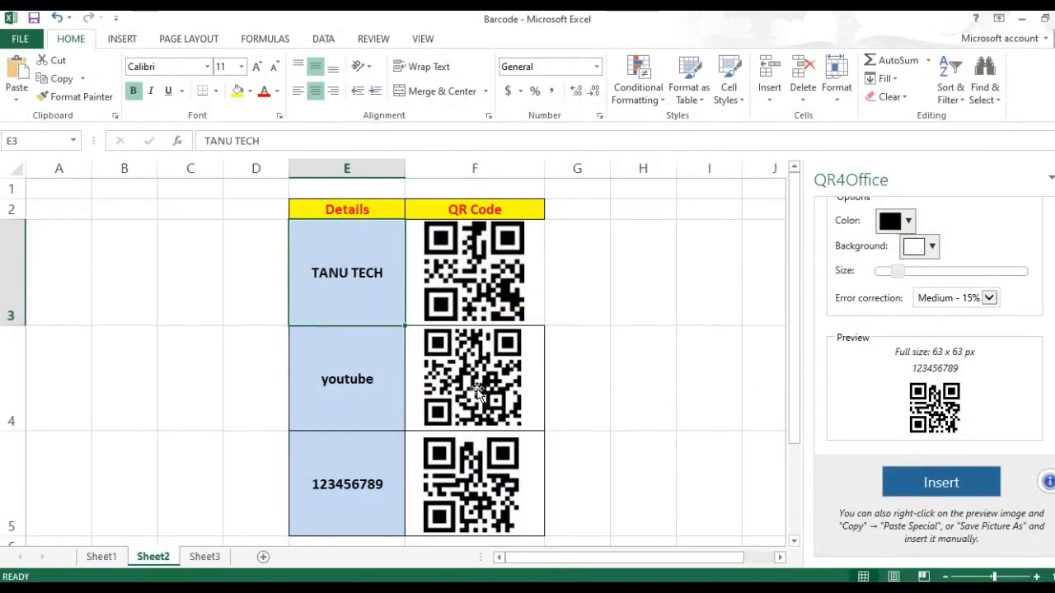
{"action": "left_click", "coordinate": [480, 395]}
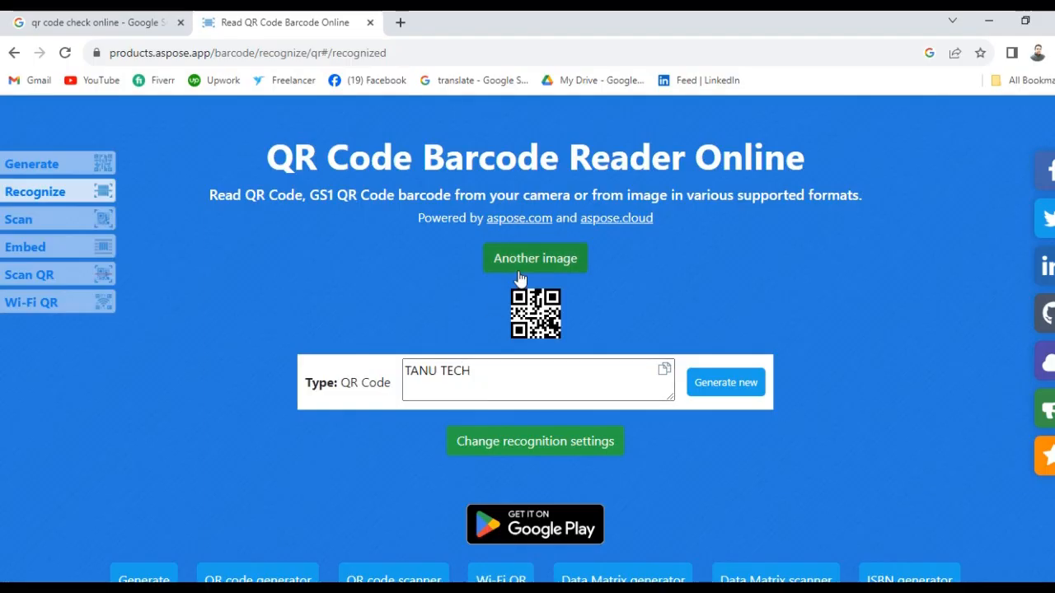
{"action": "left_click", "coordinate": [533, 259]}
{"action": "left_click", "coordinate": [490, 361]}
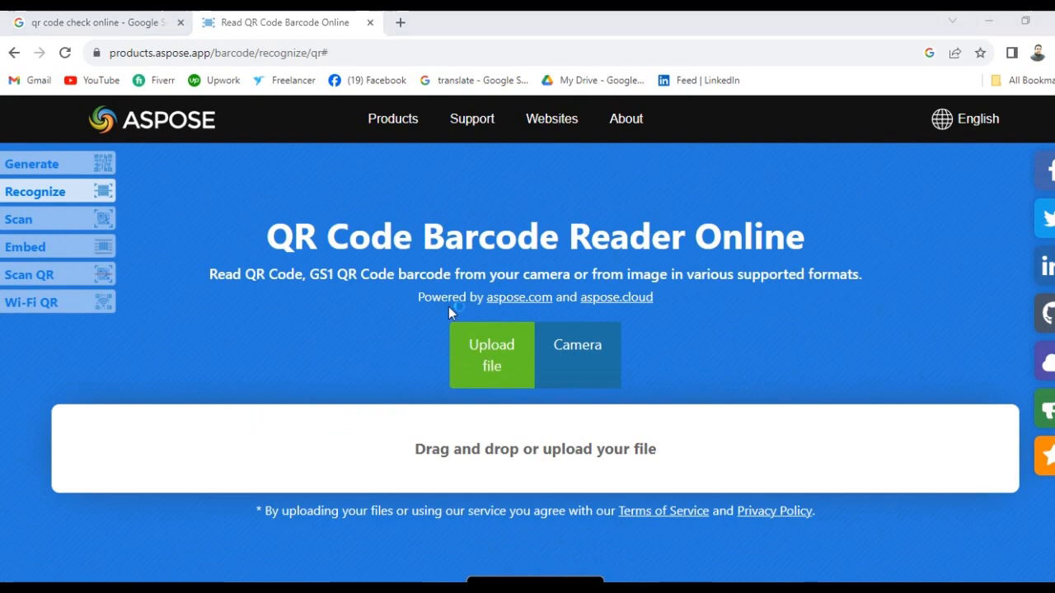
{"action": "left_click", "coordinate": [272, 160]}
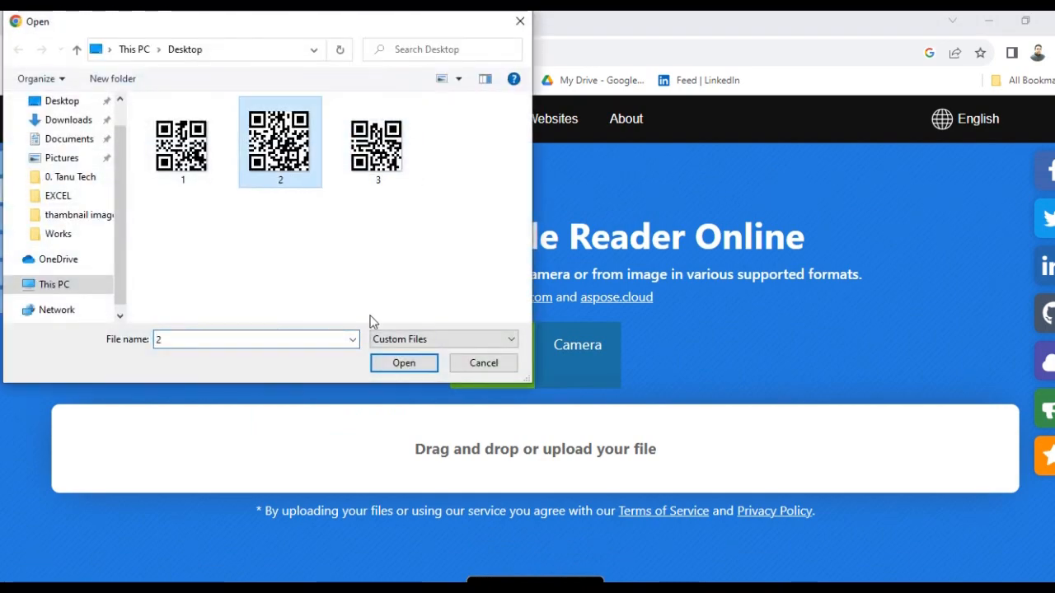
{"action": "left_click", "coordinate": [403, 364]}
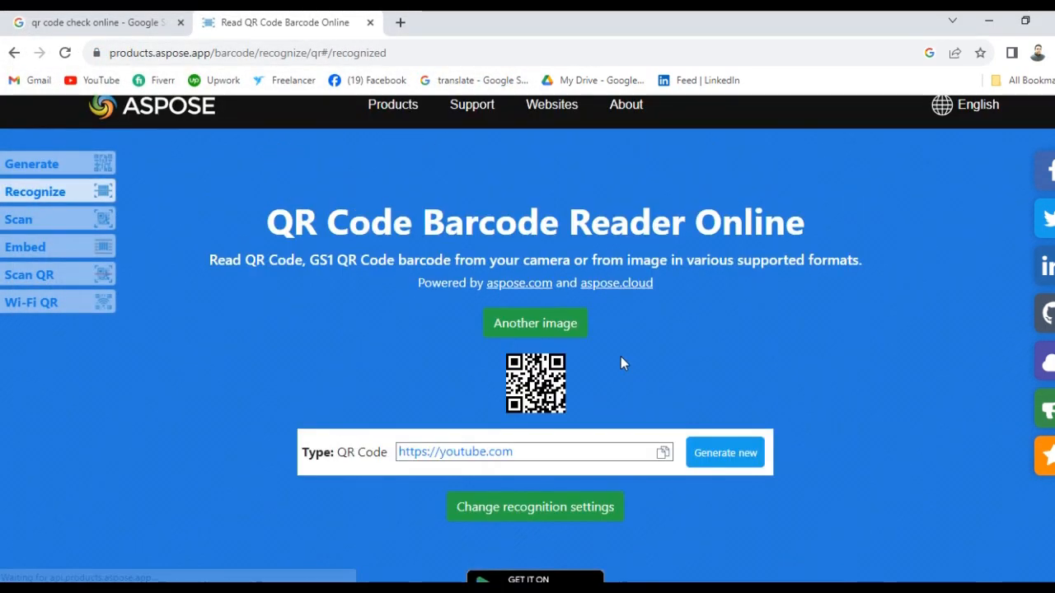
{"action": "scroll", "coordinate": [624, 365], "scroll_direction": "down", "scroll_amount": 1}
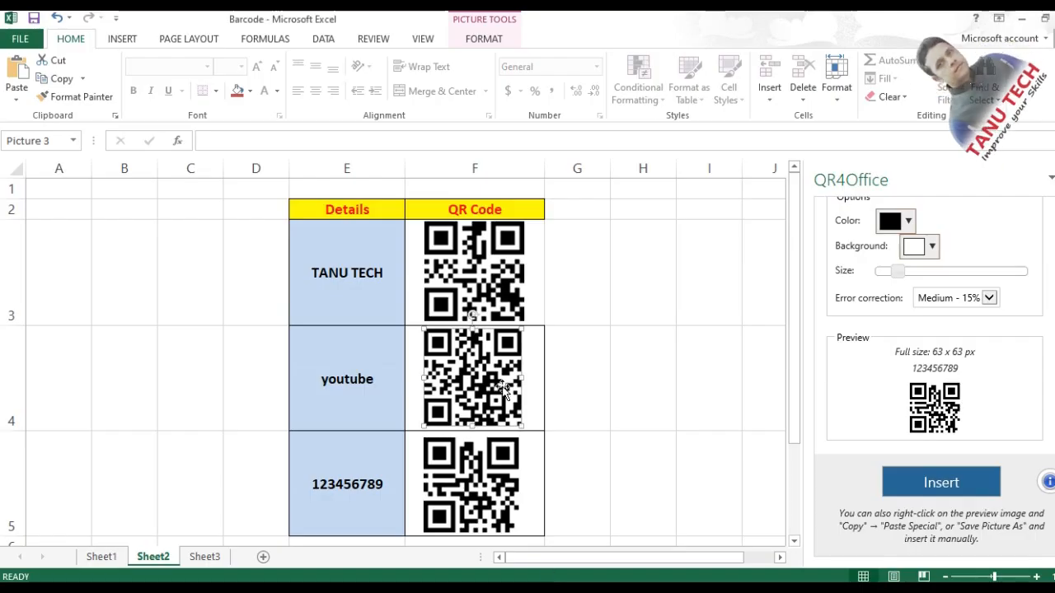
- Decode QR image 3 in Aspose as 123456789, then minimize the browser to return to Excel
{"action": "left_click", "coordinate": [476, 477]}
{"action": "left_click", "coordinate": [628, 483]}
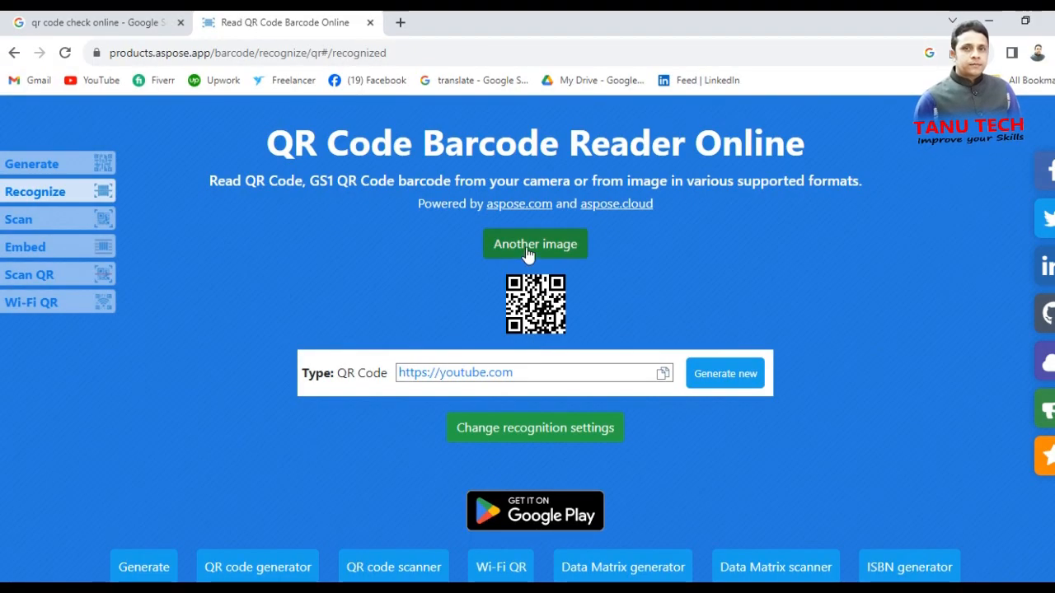
{"action": "left_click", "coordinate": [529, 247]}
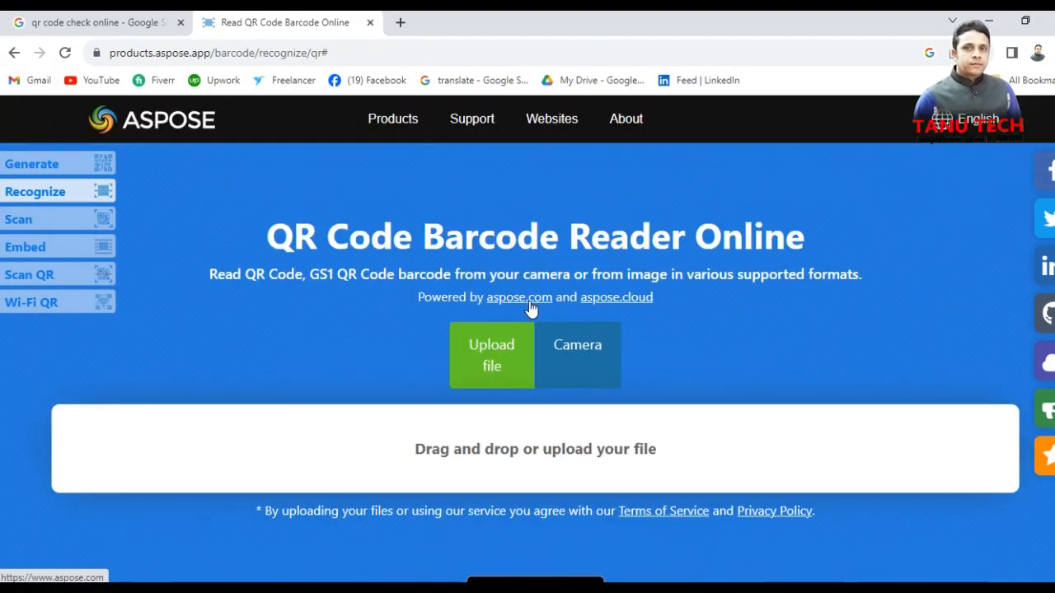
{"action": "left_click", "coordinate": [474, 359]}
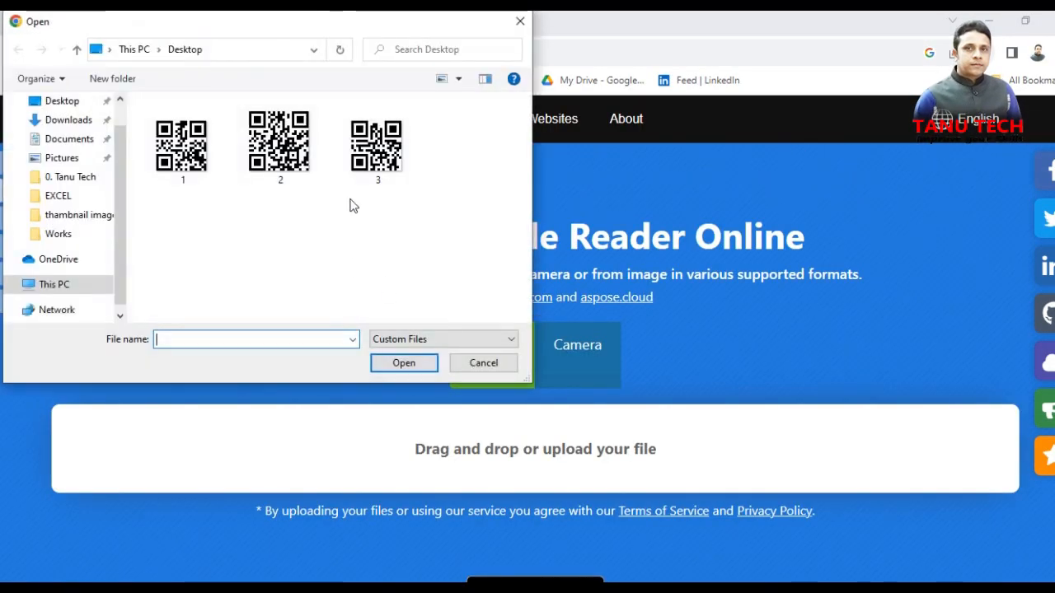
{"action": "left_click", "coordinate": [377, 152]}
{"action": "left_click", "coordinate": [404, 362]}
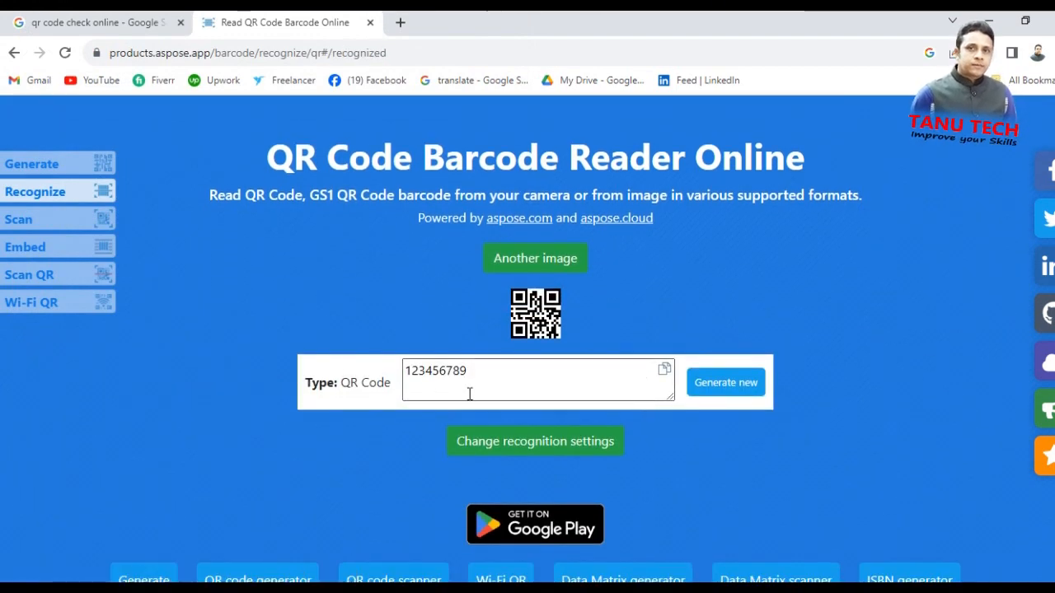
{"action": "scroll", "coordinate": [536, 421], "scroll_direction": "down", "scroll_amount": 2}
{"action": "scroll", "coordinate": [857, 280], "scroll_direction": "up", "scroll_amount": 2}
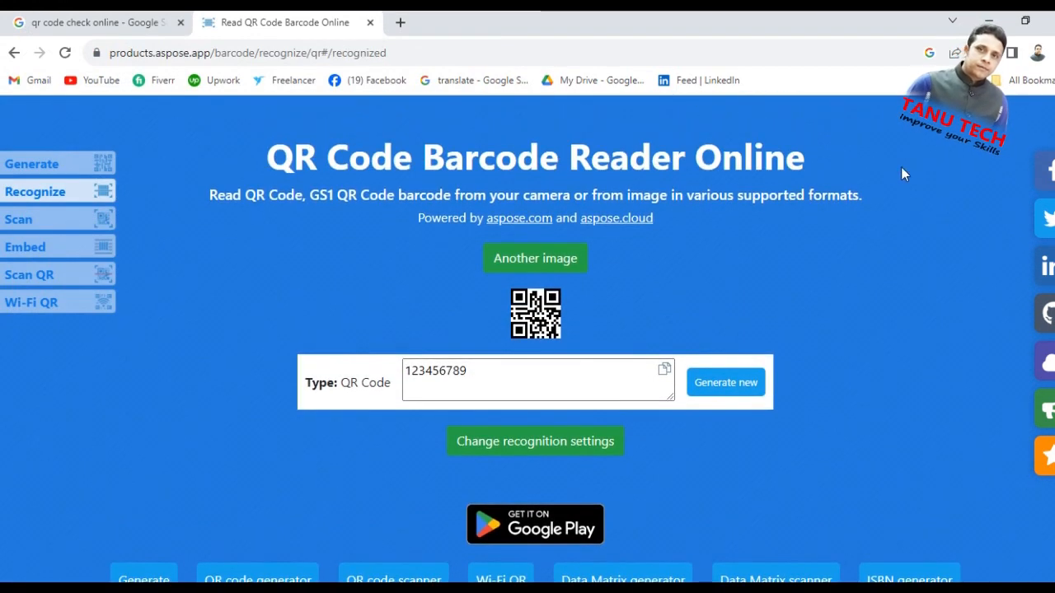
{"action": "left_click", "coordinate": [1052, 21]}
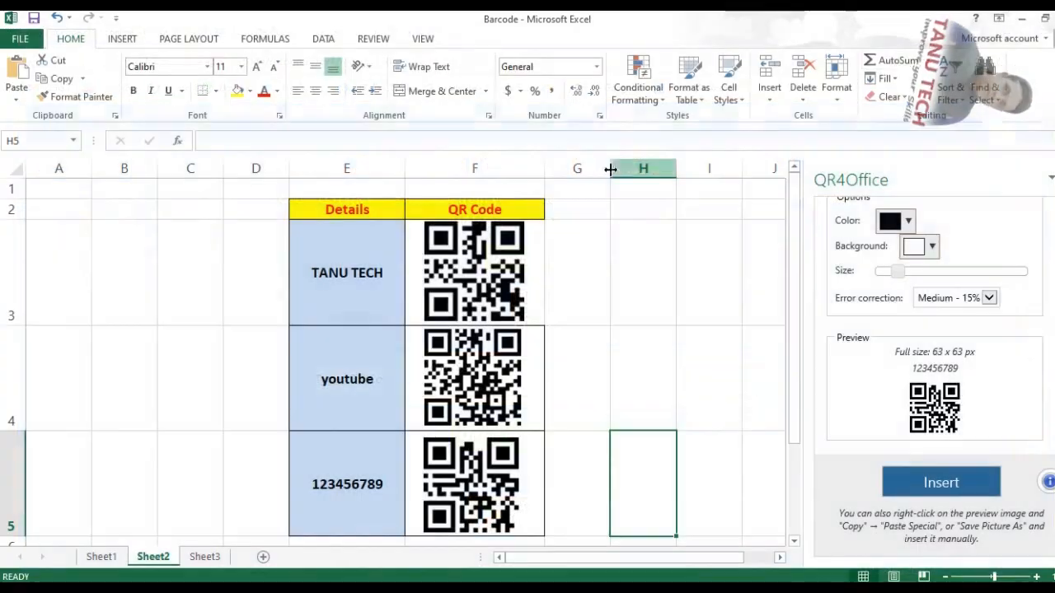
- Close the QR4Office pane so the table with QR codes in F3:F5 is fully visible
{"action": "left_click", "coordinate": [629, 269]}
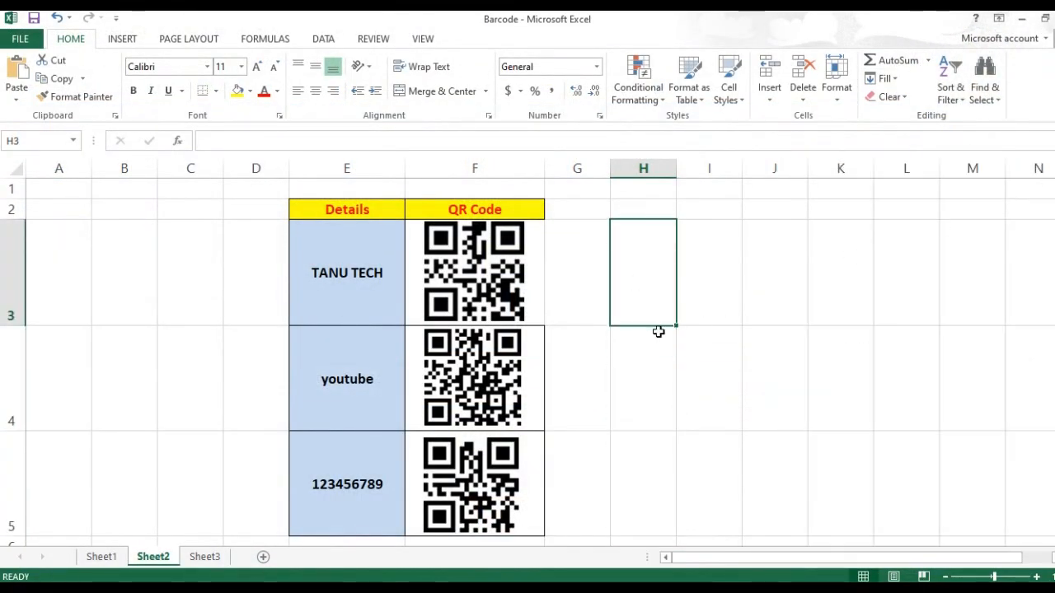
{"action": "left_click", "coordinate": [669, 386]}
{"action": "left_click", "coordinate": [634, 282]}
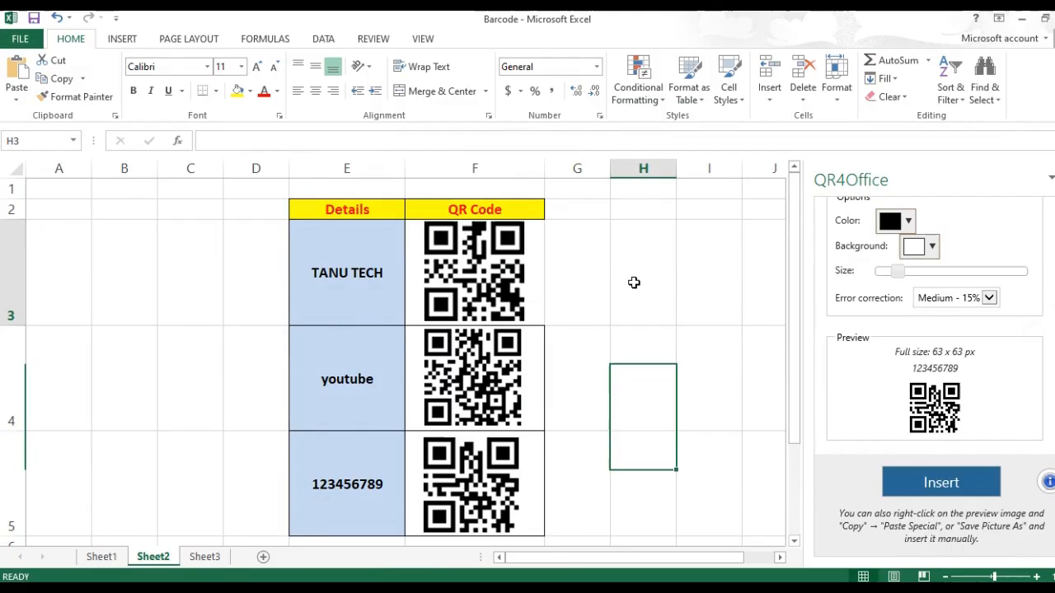
{"action": "left_click", "coordinate": [1054, 179]}
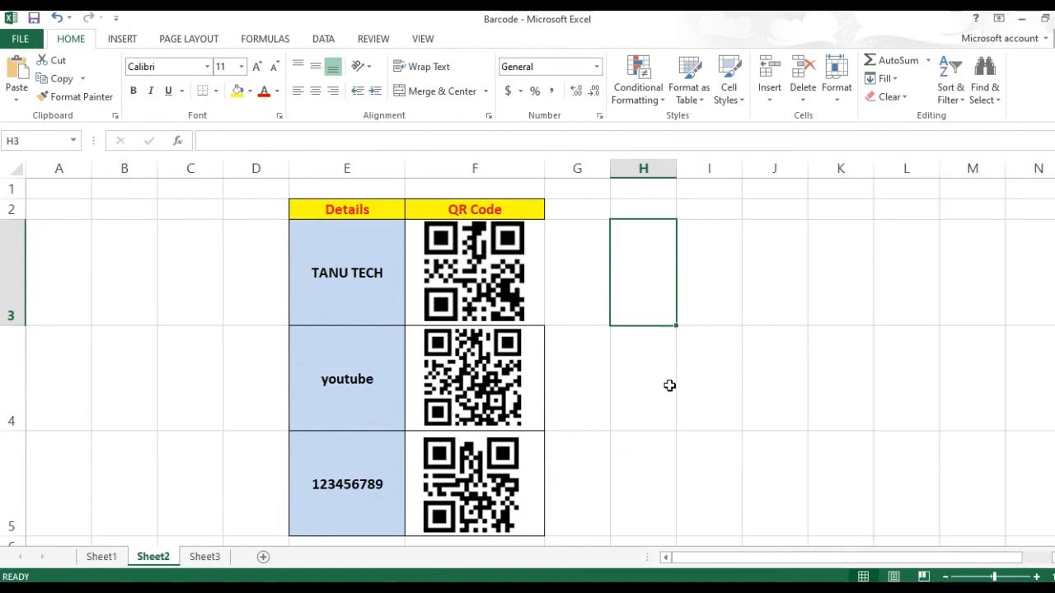